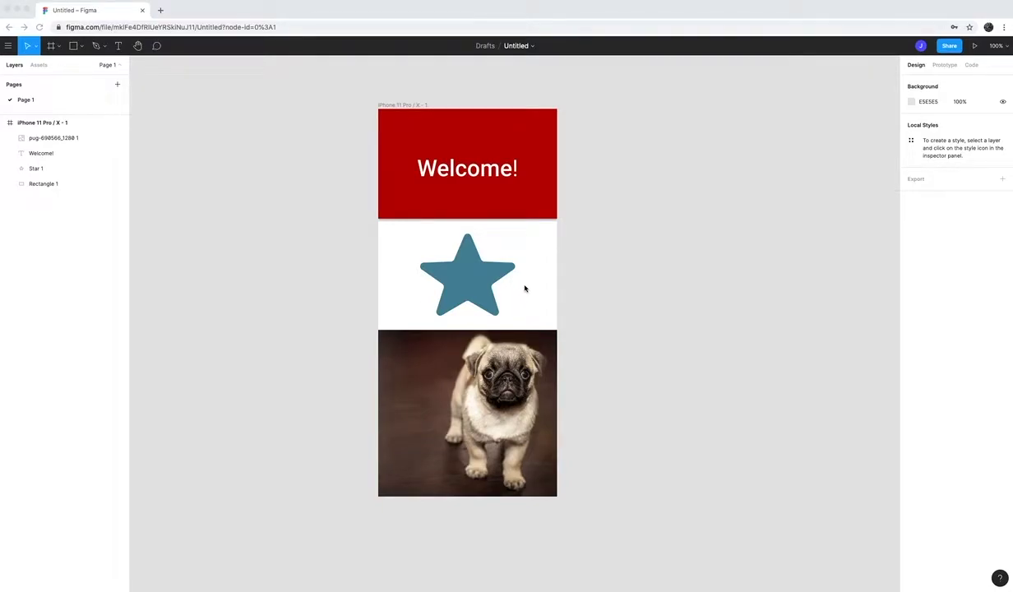
Add an iPhone 11 Pro / X frame beside the Welcome frame.
{"action": "left_click", "coordinate": [454, 167]}
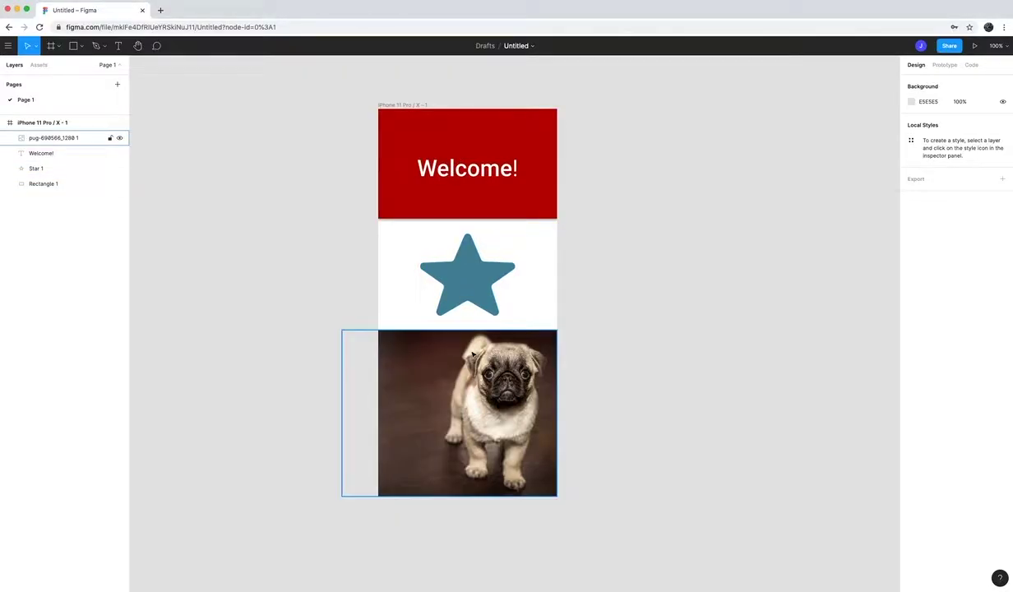
{"action": "left_click", "coordinate": [332, 255]}
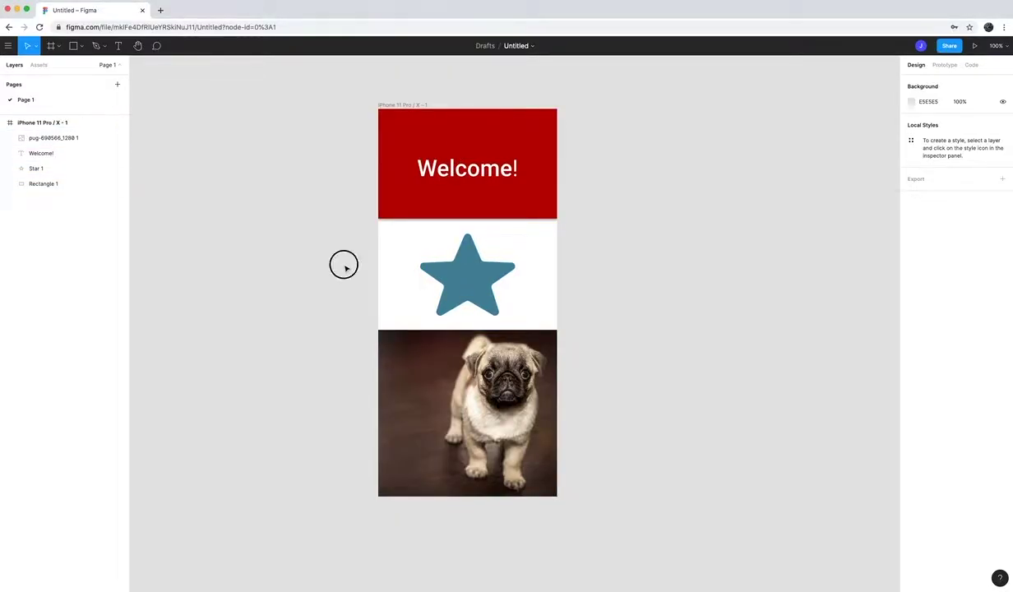
{"action": "left_click", "coordinate": [340, 176]}
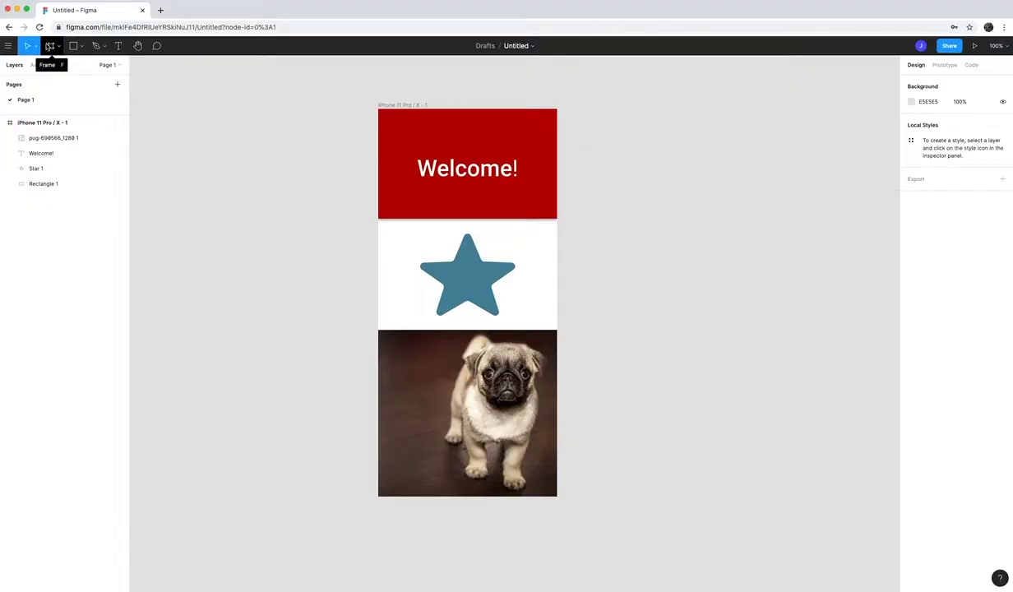
{"action": "left_click", "coordinate": [50, 47]}
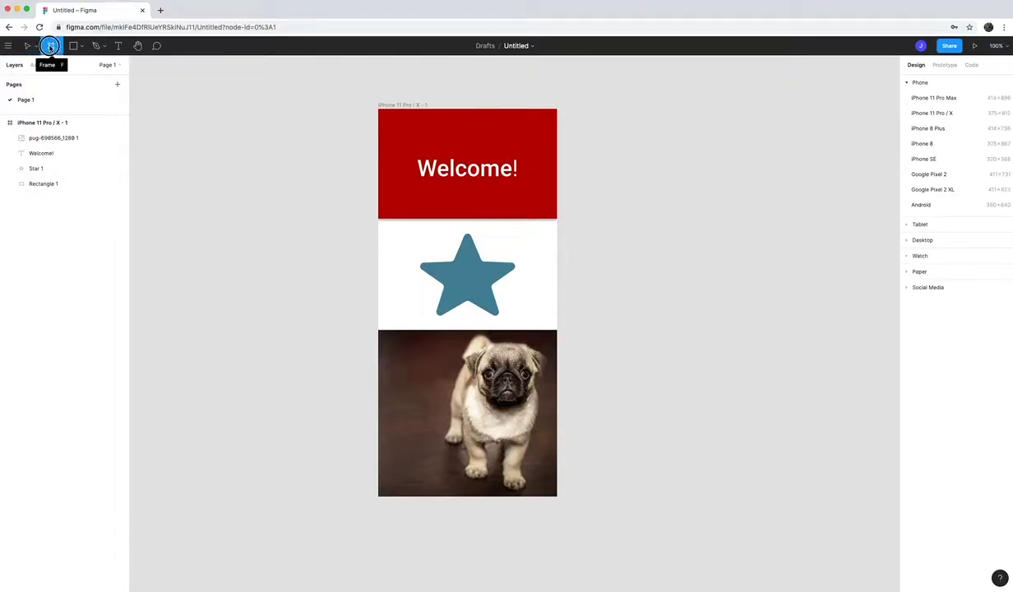
{"action": "left_click", "coordinate": [929, 112]}
{"action": "left_click", "coordinate": [726, 175]}
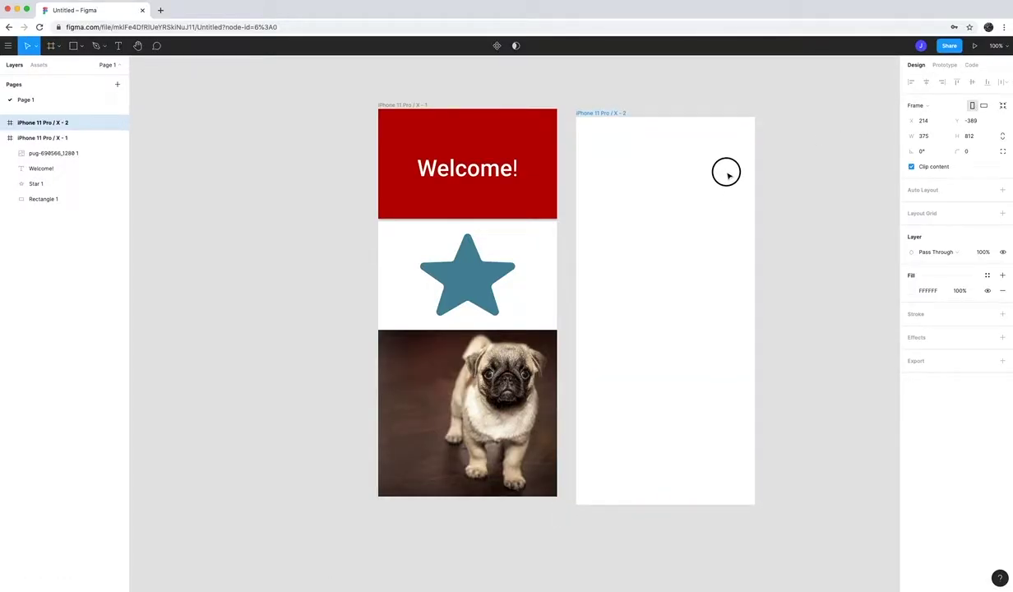
{"action": "left_click_drag", "start_coordinate": [727, 174], "coordinate": [758, 171]}
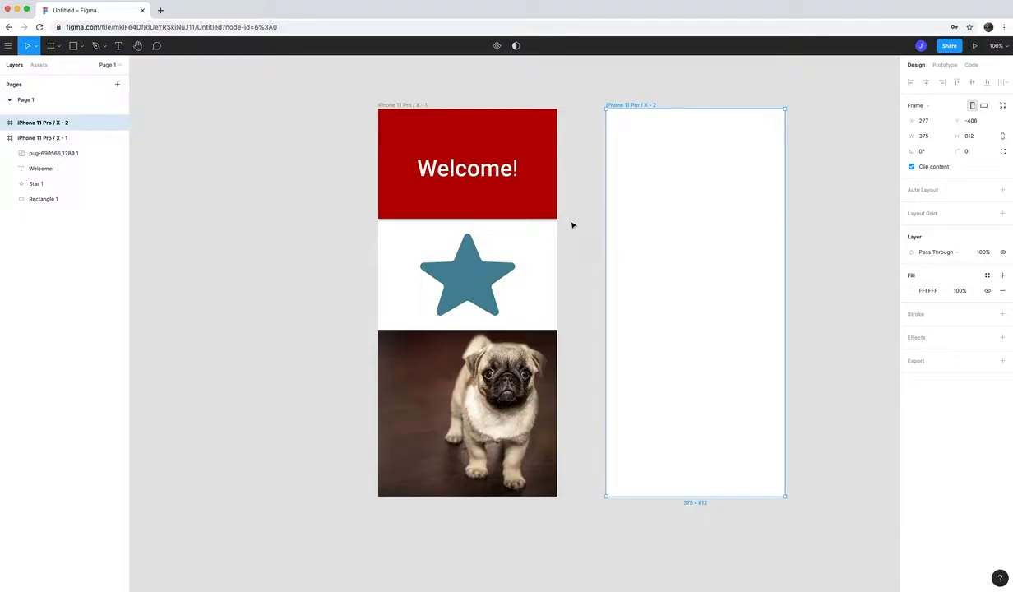
Pan the canvas and nudge the second frame closer to the Welcome frame.
{"action": "left_click", "coordinate": [139, 46]}
{"action": "left_click_drag", "start_coordinate": [577, 174], "coordinate": [522, 197]}
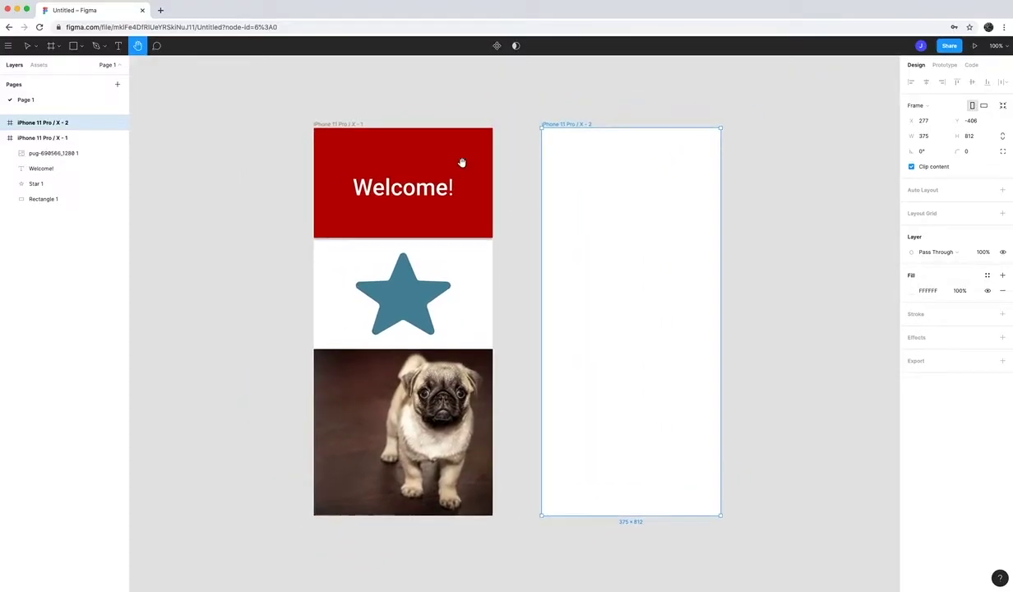
{"action": "key", "text": "v"}
{"action": "mouse_move", "coordinate": [684, 222]}
{"action": "left_mouse_down"}
{"action": "mouse_move", "coordinate": [667, 222]}
{"action": "mouse_move", "coordinate": [702, 221]}
{"action": "left_mouse_up"}
{"action": "left_click", "coordinate": [543, 229]}
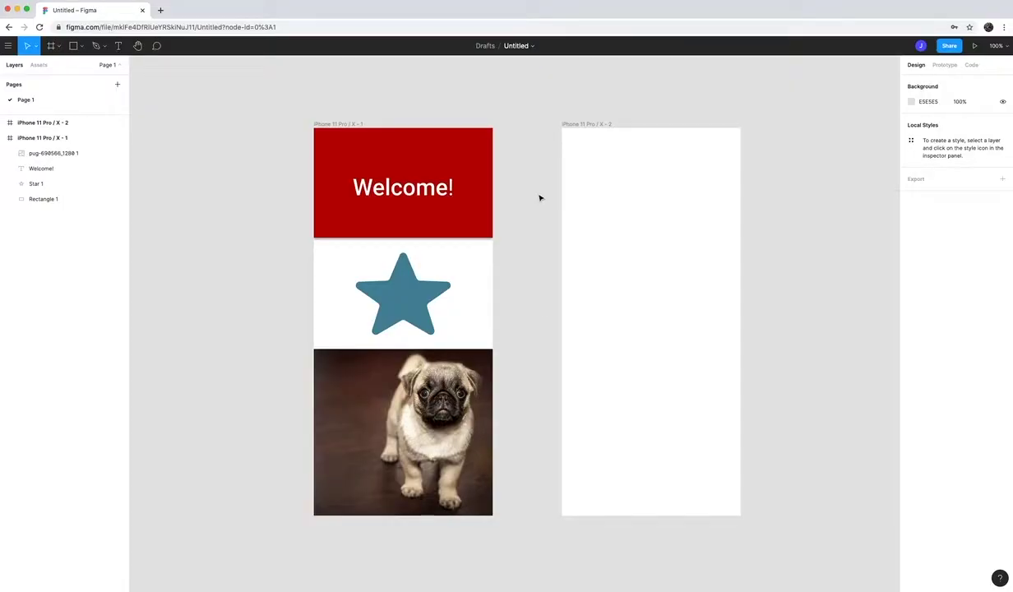
Add the heading 'Give us some characteristics about your pet:' at font size 36.
{"action": "left_click", "coordinate": [119, 48]}
{"action": "left_click_drag", "start_coordinate": [579, 152], "coordinate": [722, 236]}
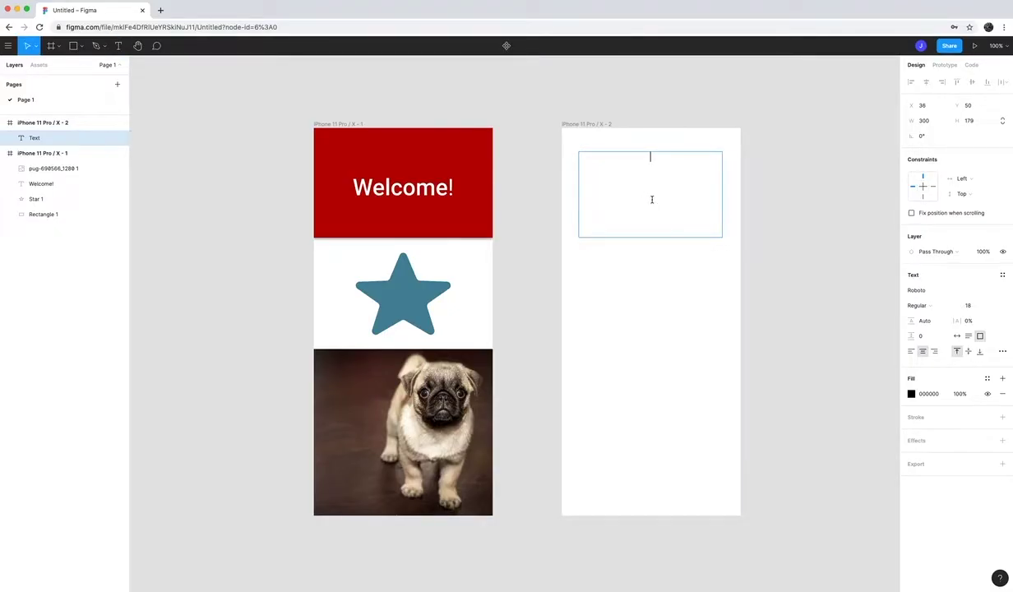
{"action": "type", "text": "Give us some characteri"}
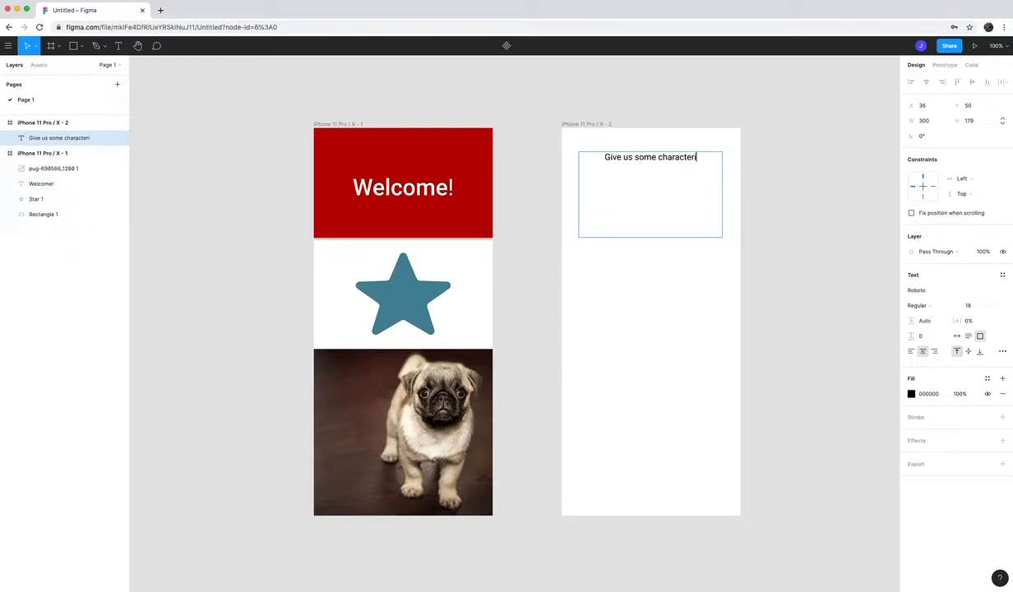
{"action": "type", "text": "stics about your pe"}
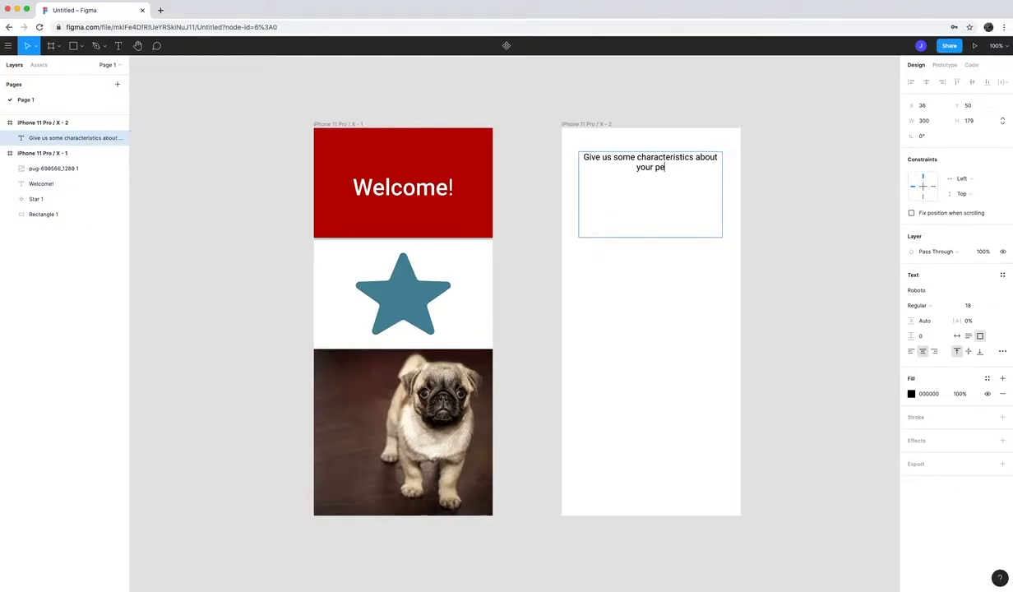
{"action": "type", "text": "t:"}
{"action": "left_click_drag", "start_coordinate": [686, 176], "coordinate": [579, 154]}
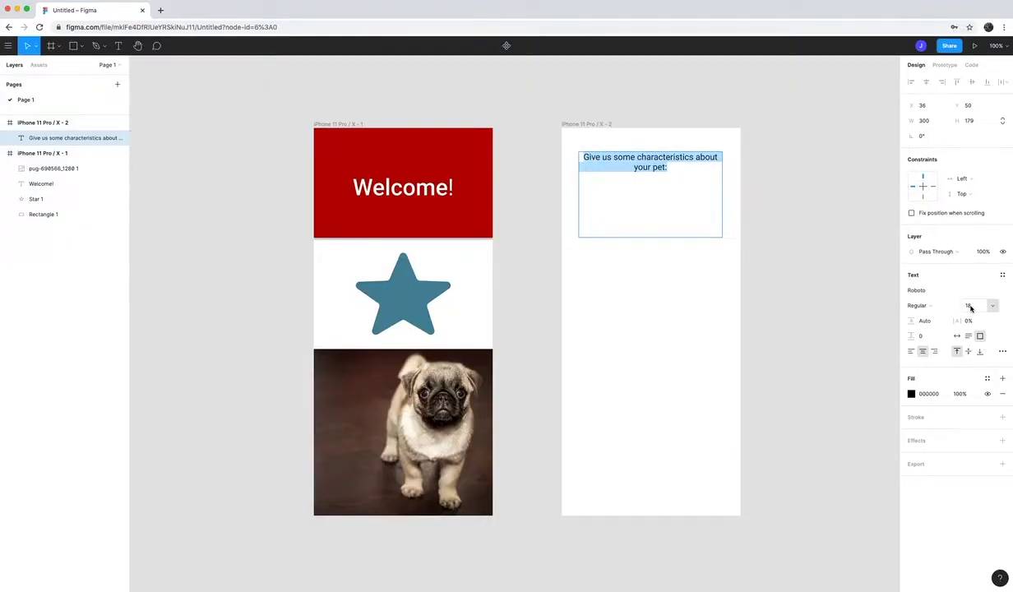
{"action": "left_click", "coordinate": [987, 305]}
{"action": "left_click", "coordinate": [981, 329]}
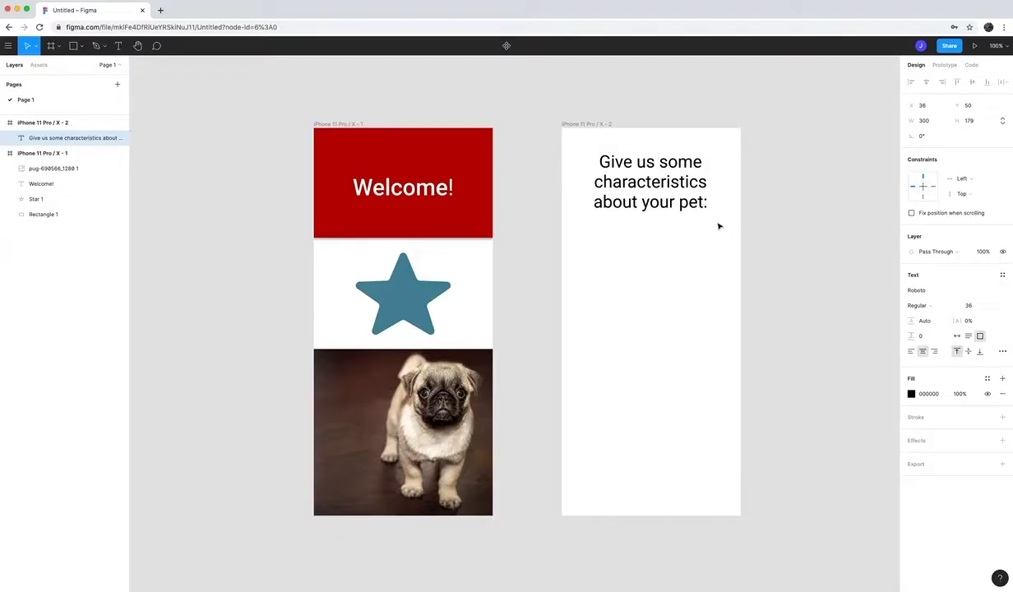
{"action": "key", "text": "Escape"}
Trim the heading box and move it up, centred near the frame's top.
{"action": "left_click_drag", "start_coordinate": [666, 151], "coordinate": [663, 172]}
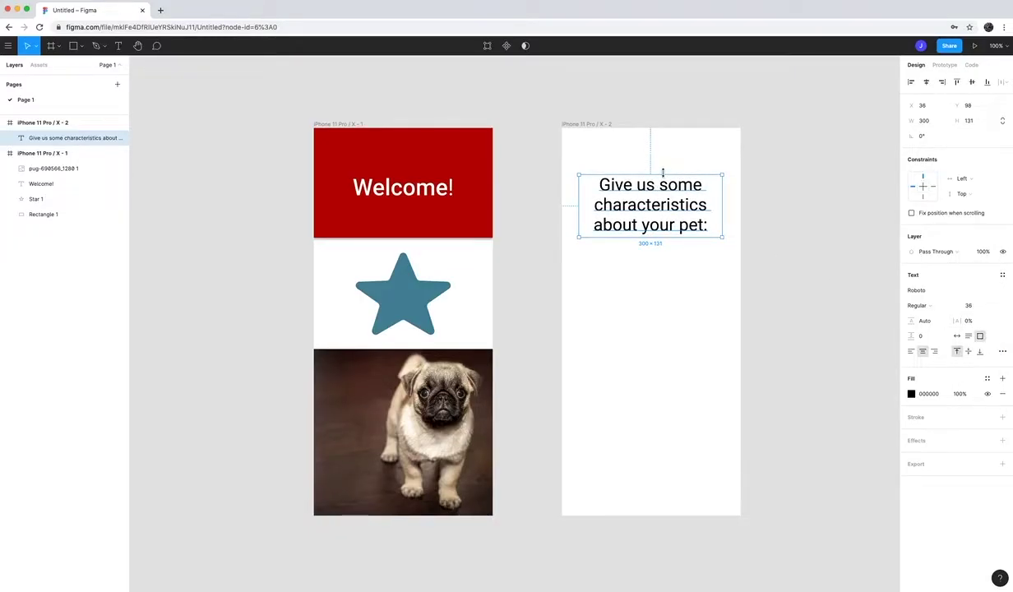
{"action": "left_click", "coordinate": [670, 248]}
{"action": "left_click_drag", "start_coordinate": [664, 234], "coordinate": [663, 204]}
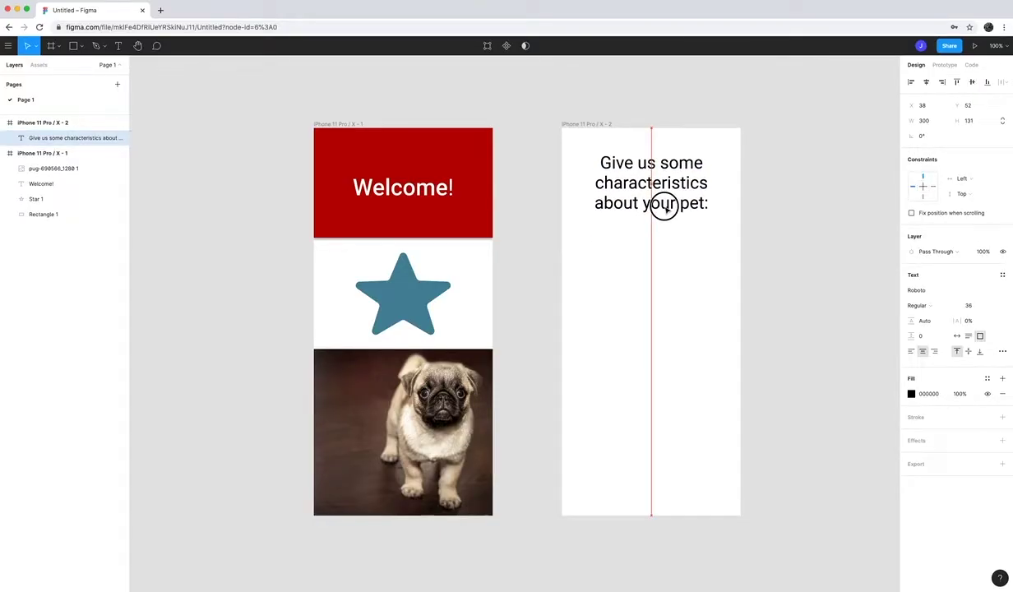
{"action": "left_click", "coordinate": [648, 258]}
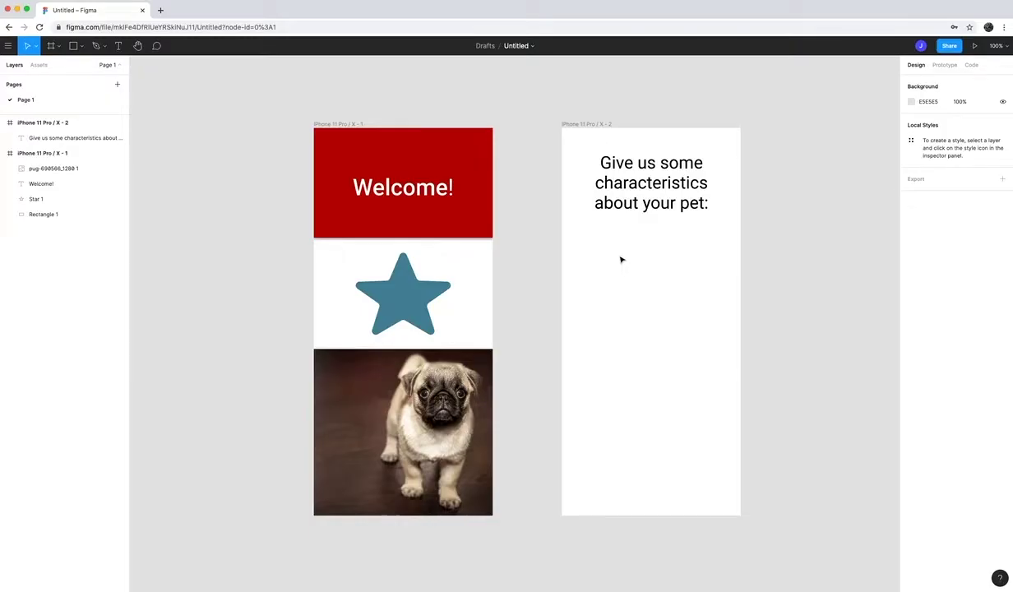
Add a size-18 'Color of fur:' label below the heading and shrink its box to fit.
{"action": "left_click", "coordinate": [117, 47]}
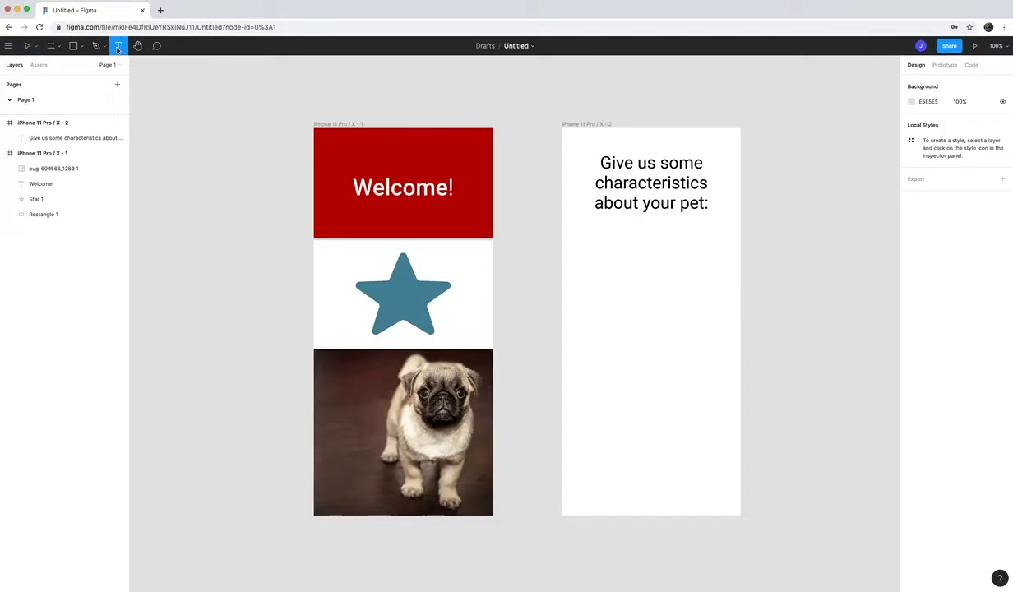
{"action": "left_click_drag", "start_coordinate": [592, 271], "coordinate": [711, 303]}
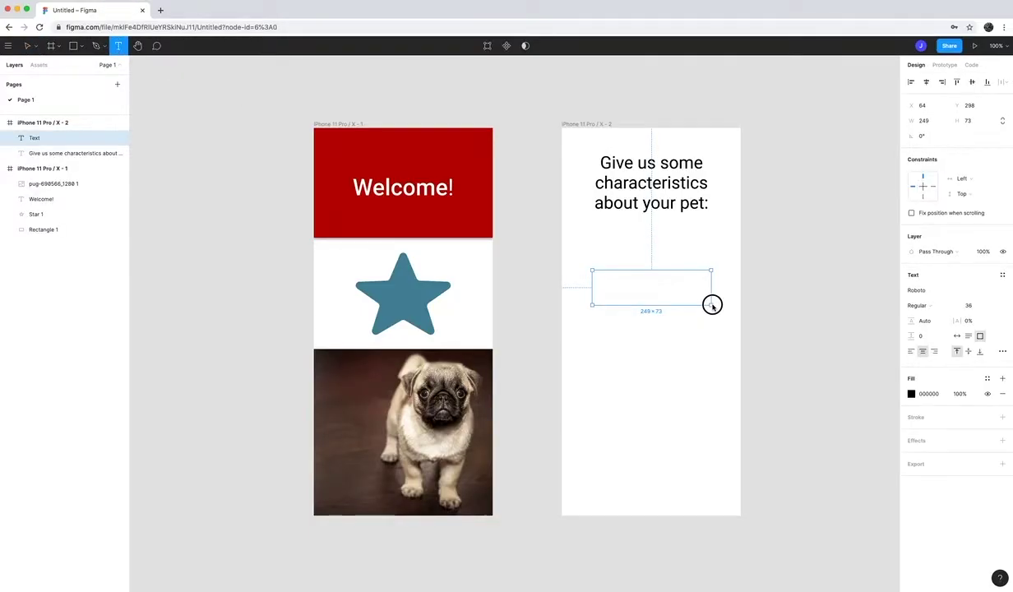
{"action": "type", "text": "Color of fur"}
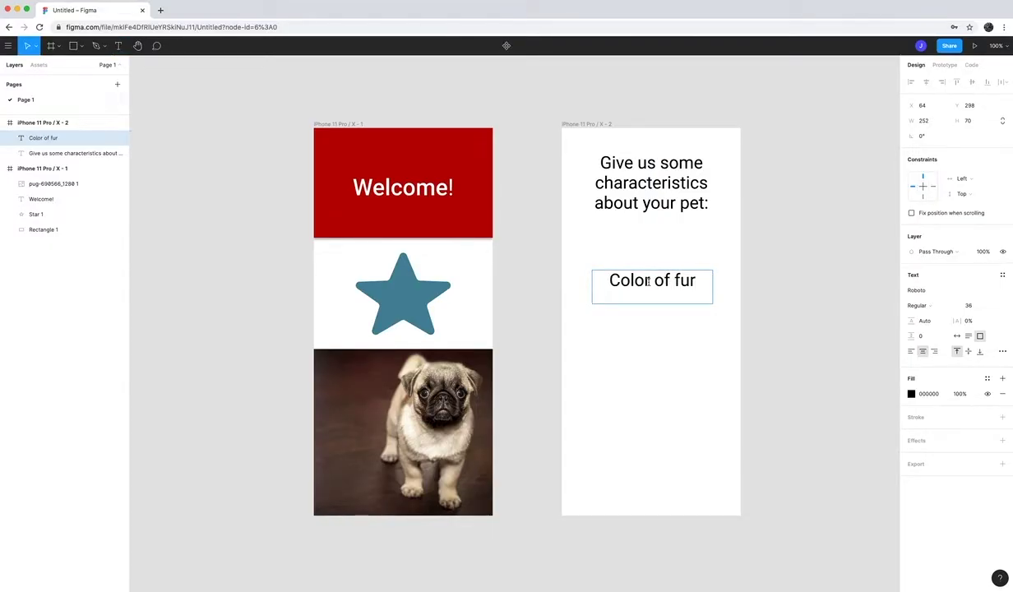
{"action": "type", "text": ":"}
{"action": "left_click_drag", "start_coordinate": [678, 276], "coordinate": [558, 271]}
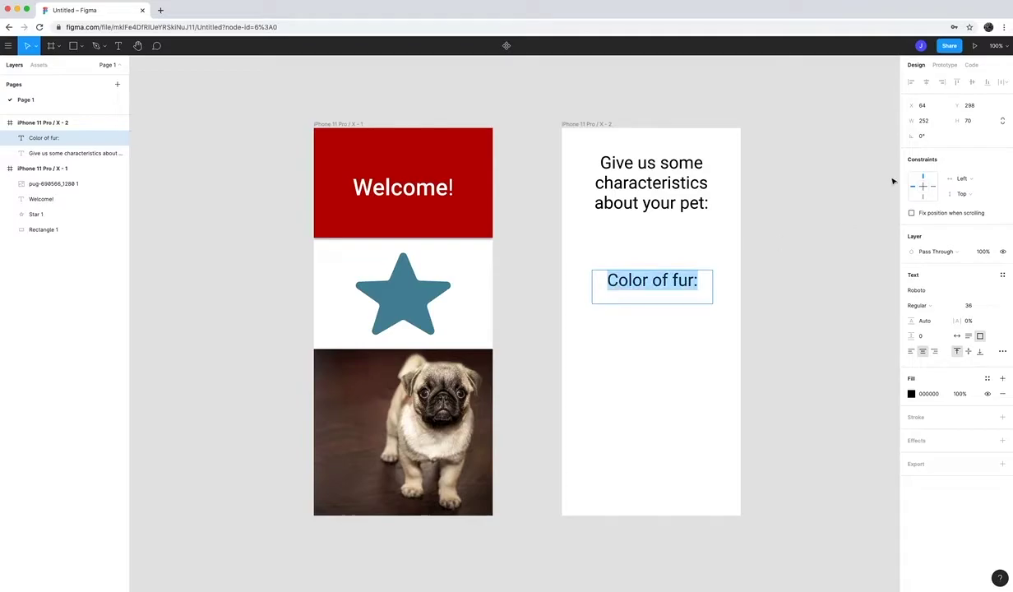
{"action": "left_click", "coordinate": [978, 306]}
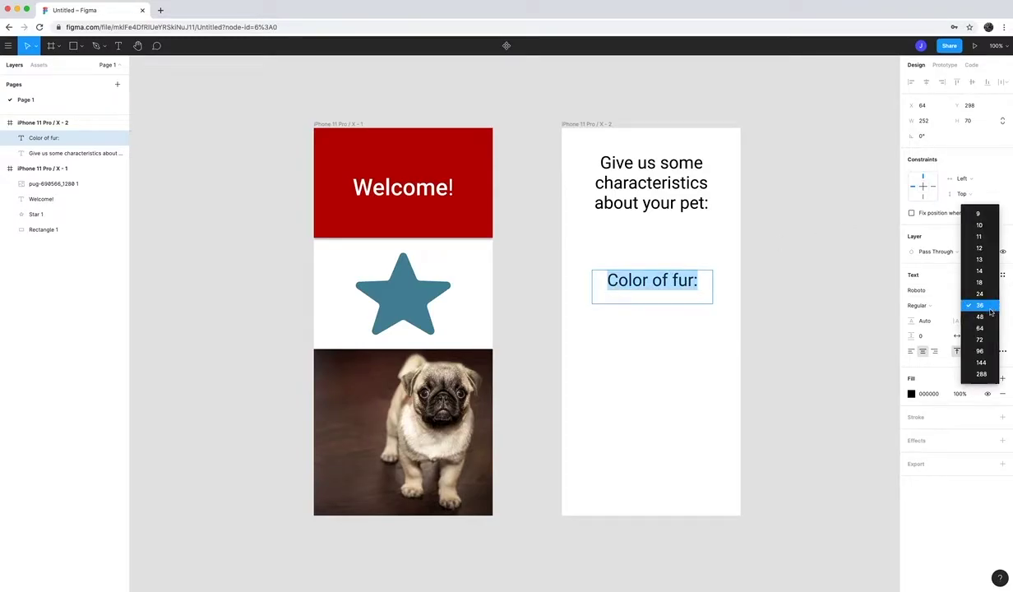
{"action": "left_click", "coordinate": [980, 283]}
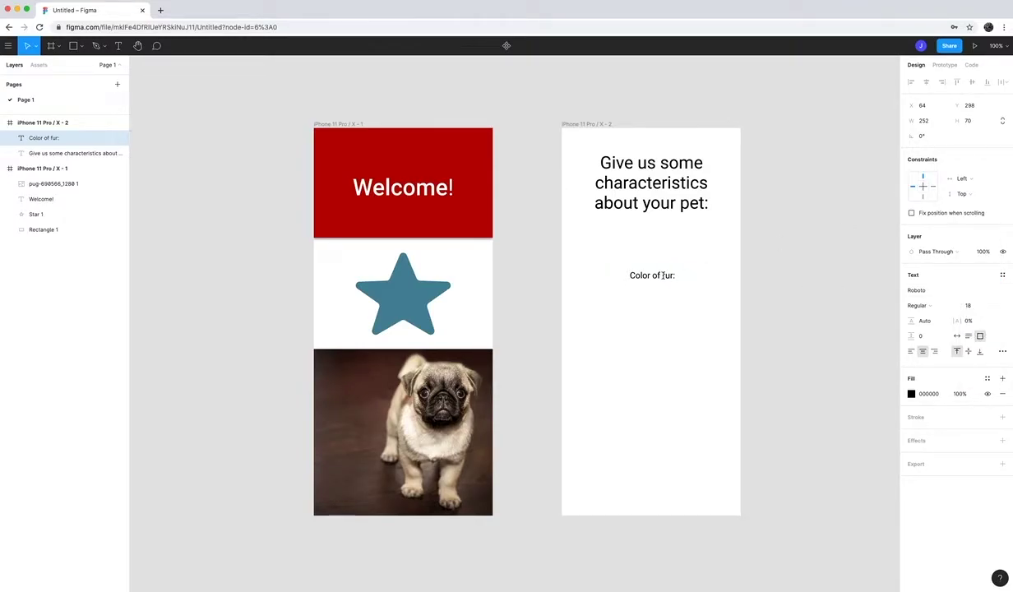
{"action": "key", "text": "Escape"}
{"action": "key", "text": "Escape"}
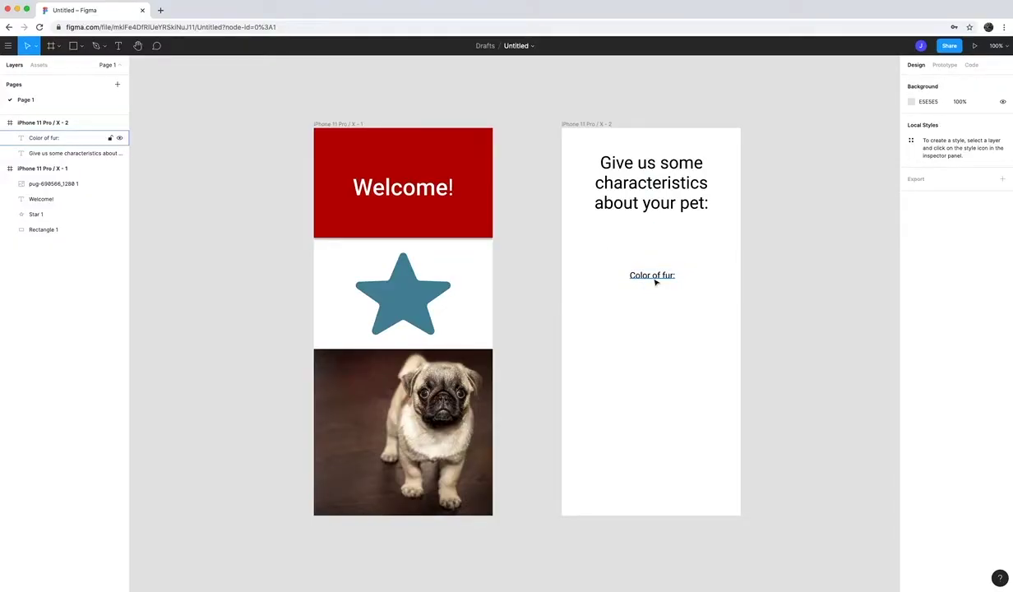
{"action": "left_click", "coordinate": [653, 284]}
{"action": "left_click_drag", "start_coordinate": [650, 305], "coordinate": [649, 280]}
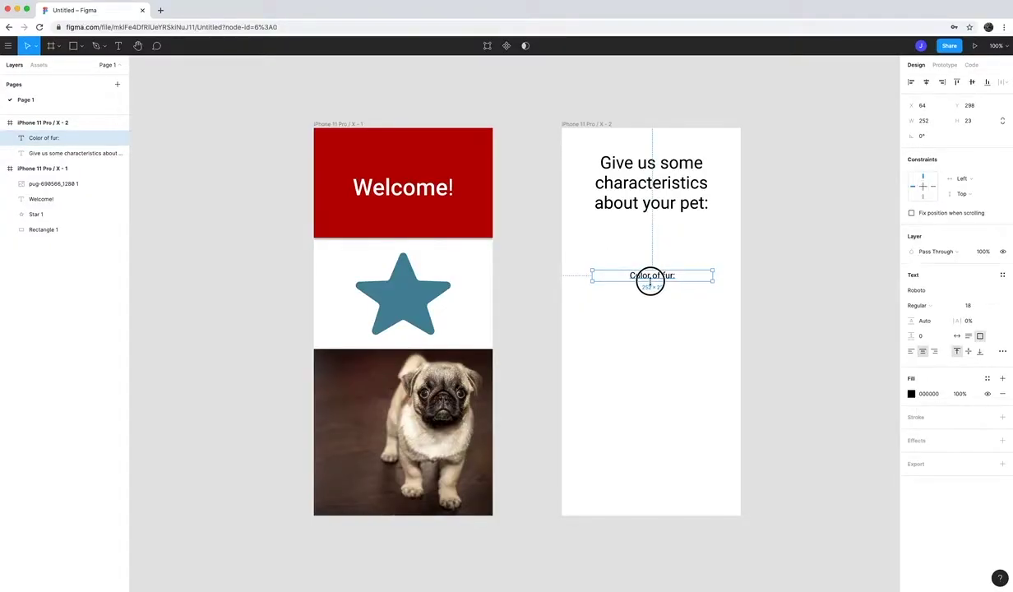
{"action": "left_click", "coordinate": [650, 313]}
Draw a 268×59 input box under the label with E7E7E7 fill and a 2-px black stroke.
{"action": "left_click", "coordinate": [81, 48]}
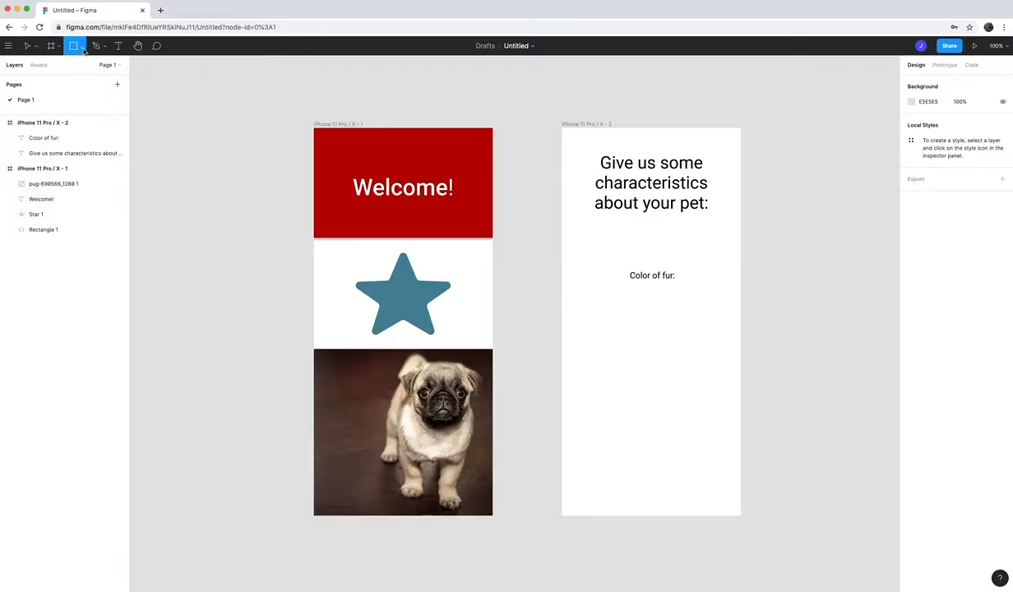
{"action": "left_click_drag", "start_coordinate": [585, 288], "coordinate": [714, 318]}
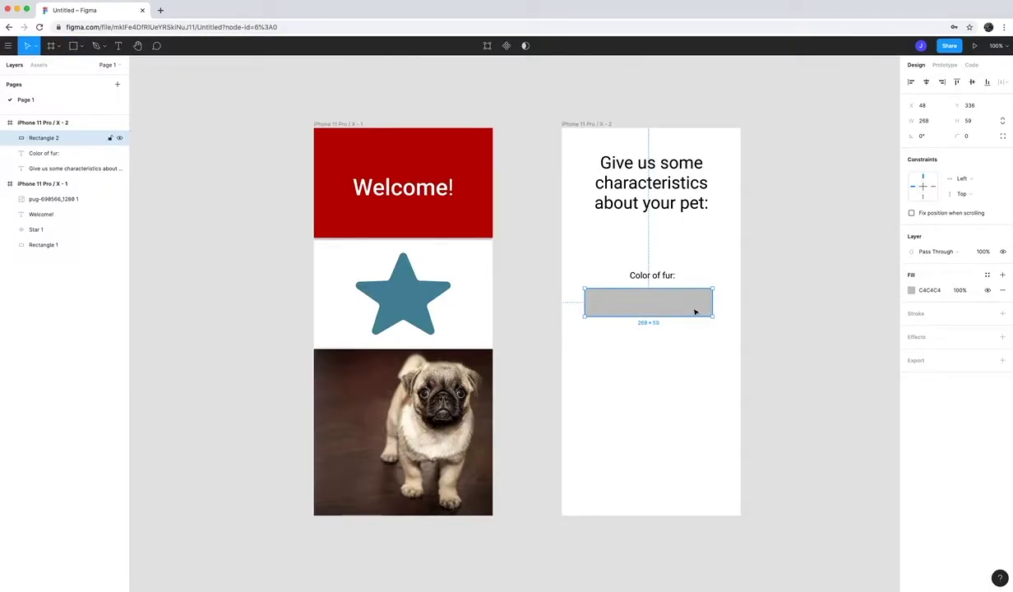
{"action": "left_click", "coordinate": [911, 291]}
{"action": "left_click_drag", "start_coordinate": [787, 320], "coordinate": [784, 316]}
{"action": "left_click", "coordinate": [915, 314]}
{"action": "left_click", "coordinate": [915, 316]}
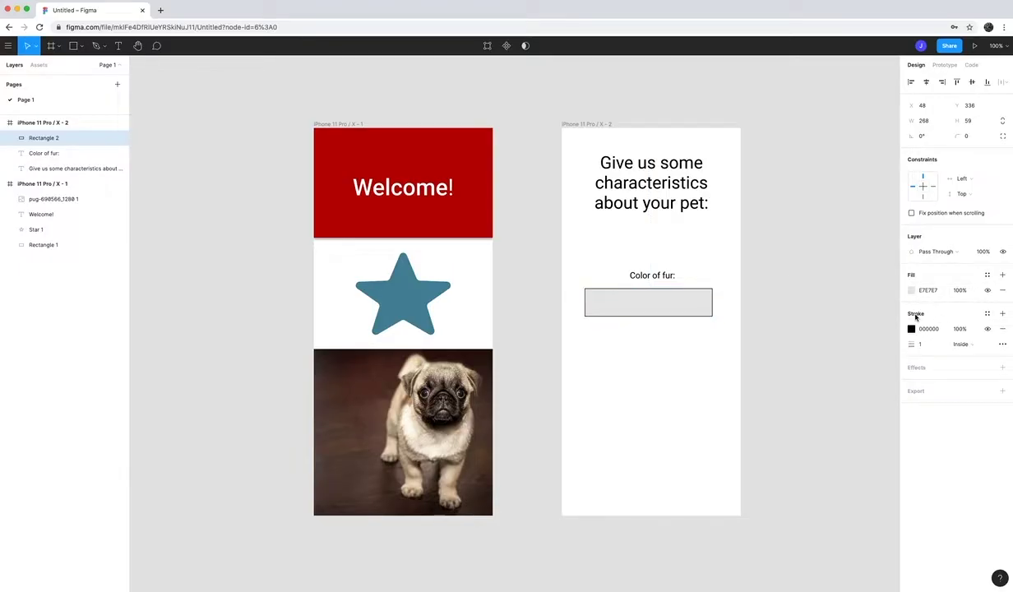
{"action": "mouse_move", "coordinate": [916, 342]}
{"action": "left_mouse_down"}
{"action": "mouse_move", "coordinate": [926, 344]}
{"action": "mouse_move", "coordinate": [915, 344]}
{"action": "left_mouse_up"}
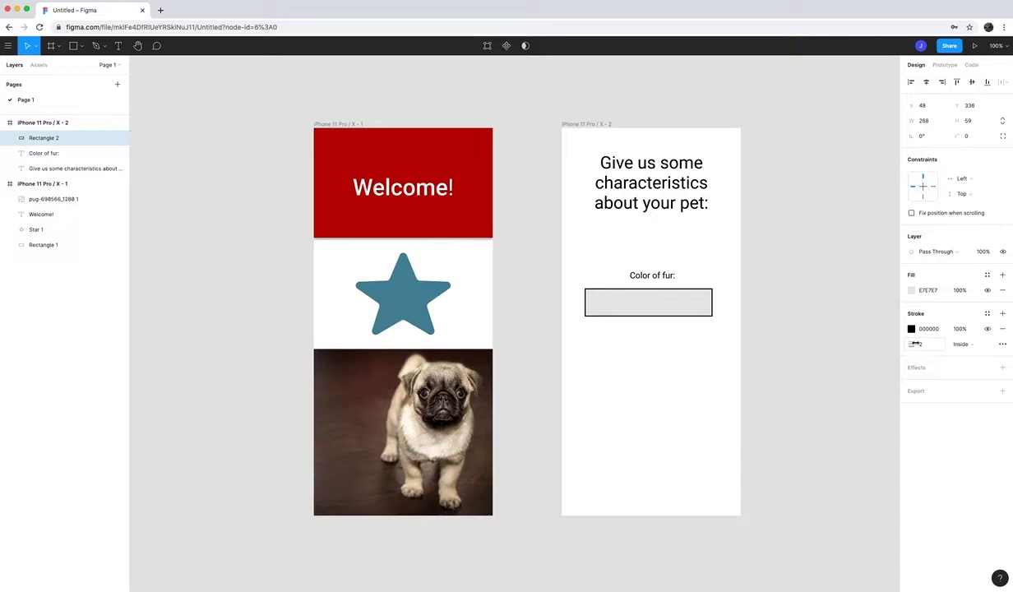
{"action": "left_click_drag", "start_coordinate": [647, 275], "coordinate": [653, 308]}
Copy the label-and-box pair and paste two copies, stacking each below the previous pair.
{"action": "left_click", "coordinate": [645, 279]}
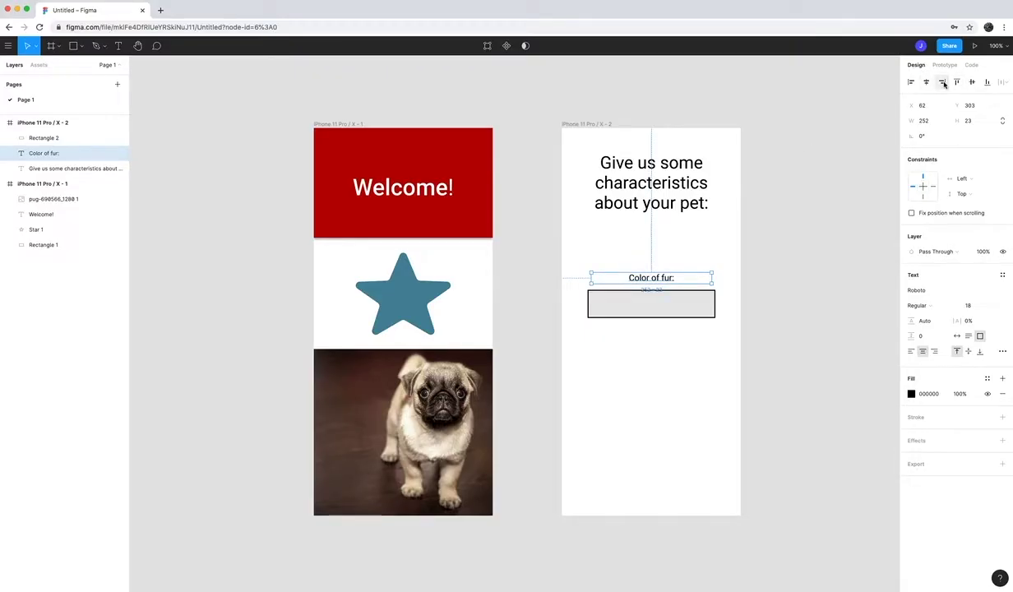
{"action": "left_click", "coordinate": [650, 182]}
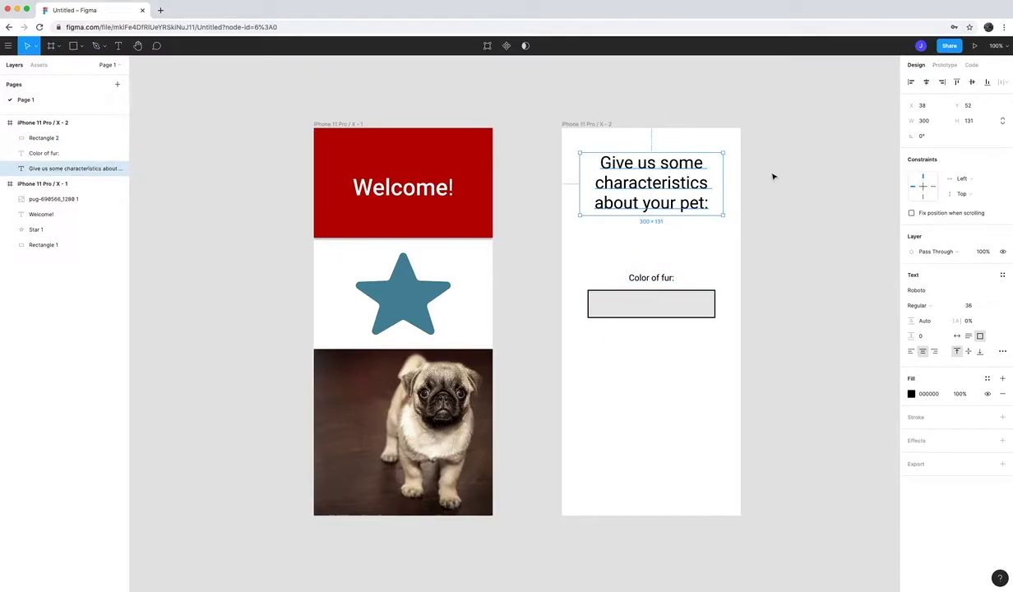
{"action": "left_click", "coordinate": [682, 349]}
{"action": "left_click_drag", "start_coordinate": [610, 261], "coordinate": [686, 317]}
{"action": "key", "text": "super+c"}
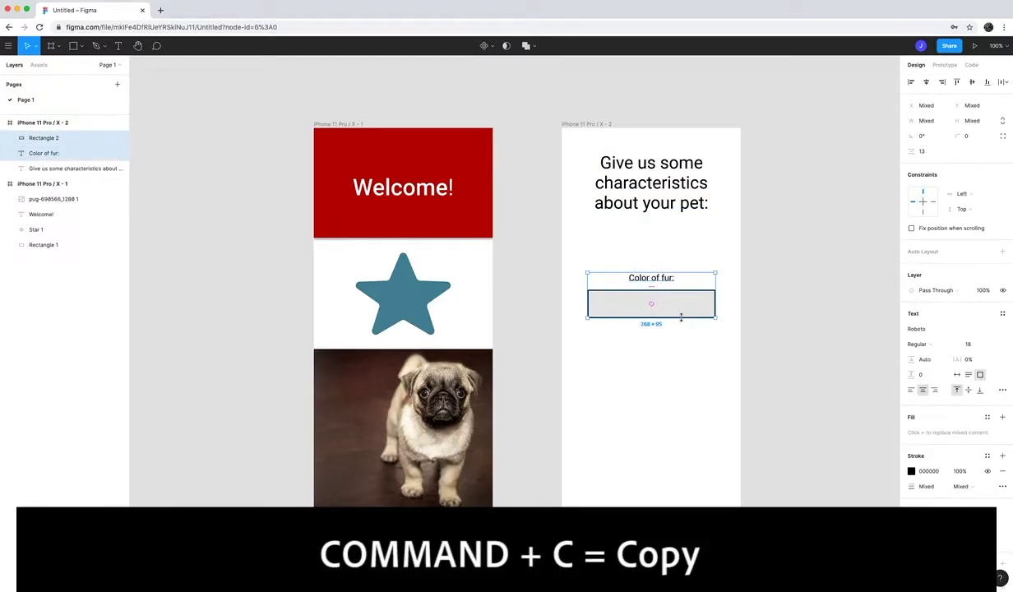
{"action": "left_click", "coordinate": [606, 359]}
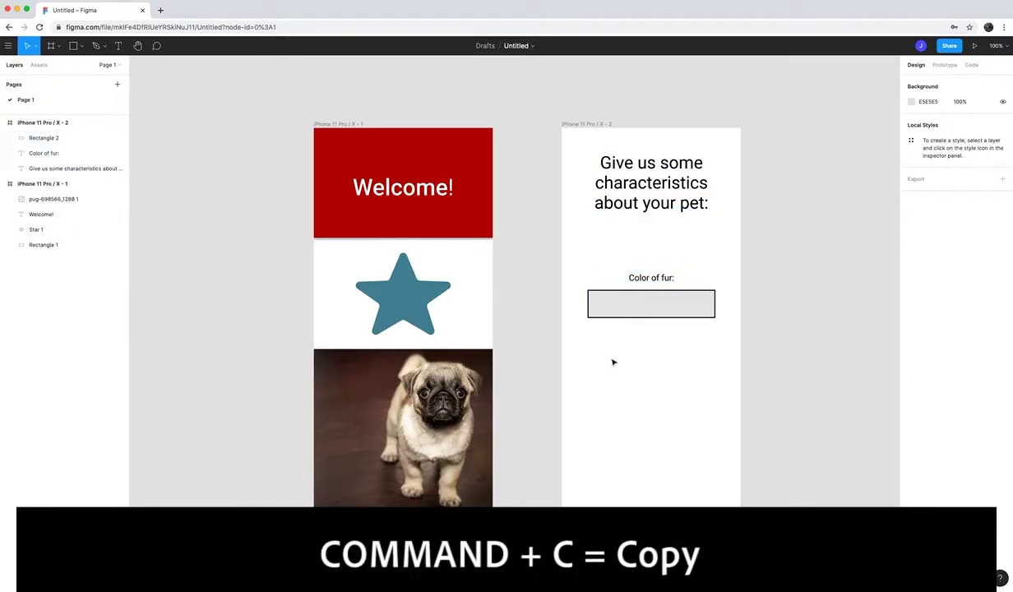
{"action": "key", "text": "super+v"}
{"action": "left_click_drag", "start_coordinate": [620, 301], "coordinate": [639, 392]}
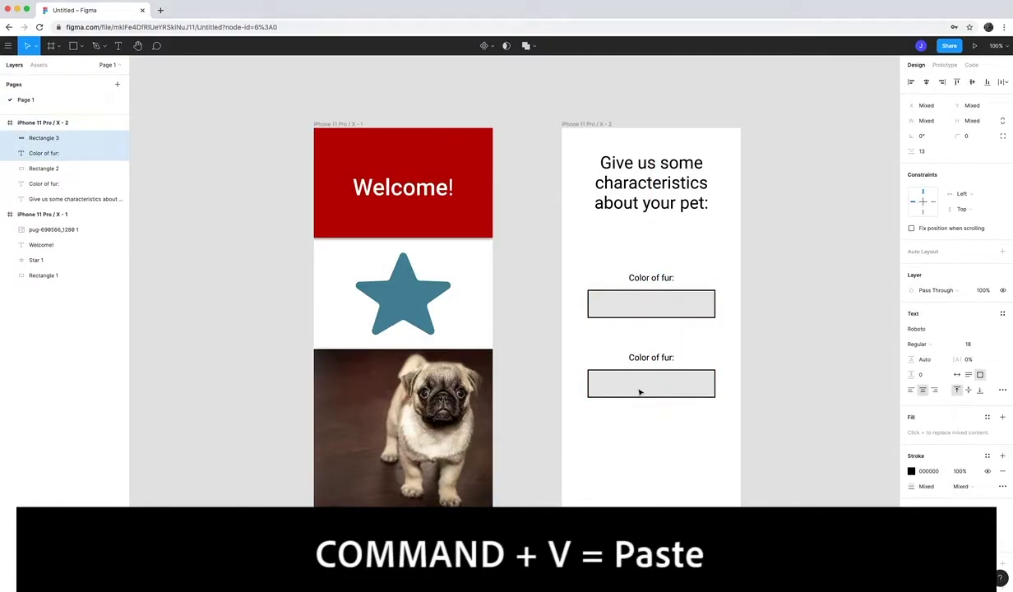
{"action": "key", "text": "super+v"}
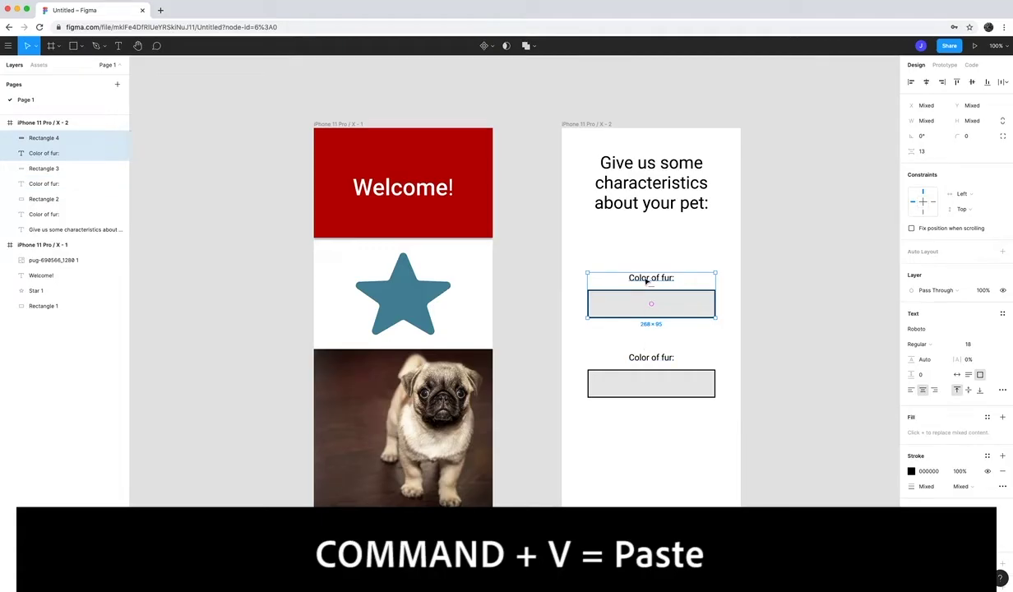
{"action": "left_click_drag", "start_coordinate": [647, 280], "coordinate": [646, 440]}
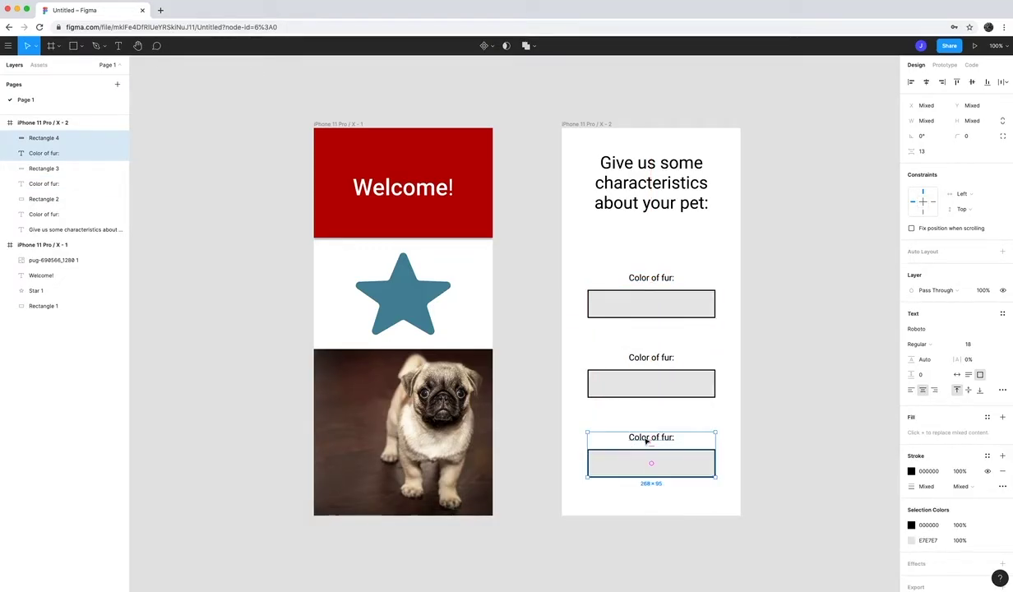
{"action": "left_click", "coordinate": [802, 366]}
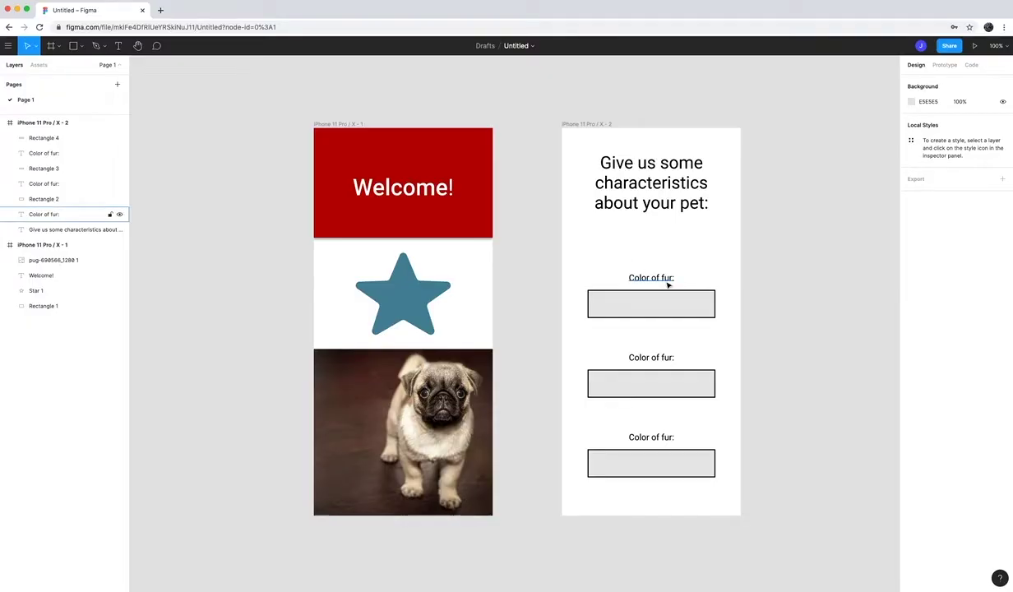
Relabel the middle and bottom fields 'What size is your pet?' and 'Type of pet:'.
{"action": "double_click", "coordinate": [649, 355]}
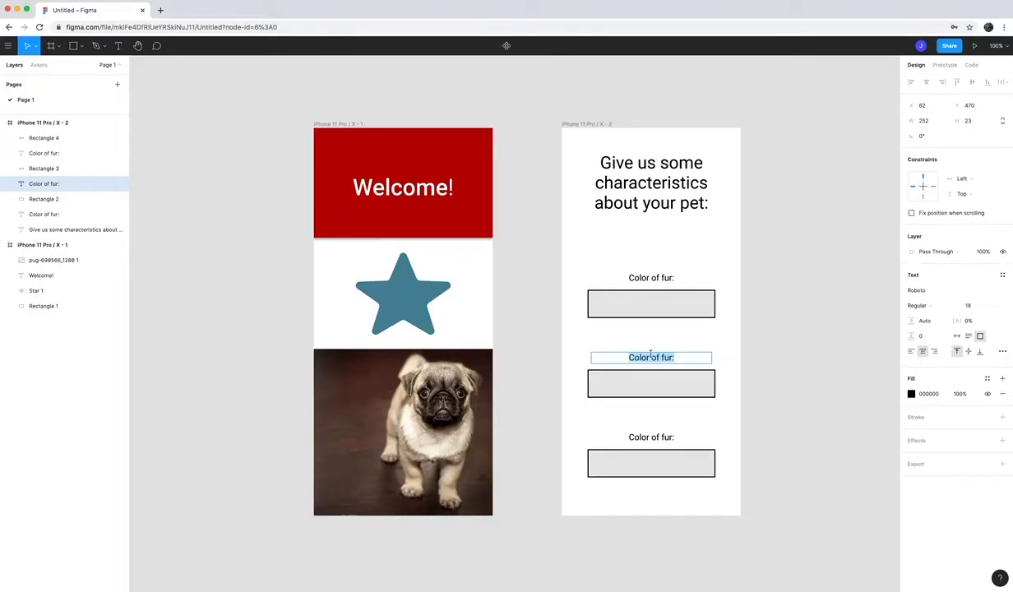
{"action": "type", "text": "H"}
{"action": "key", "text": "BackSpace"}
{"action": "type", "text": "What size "}
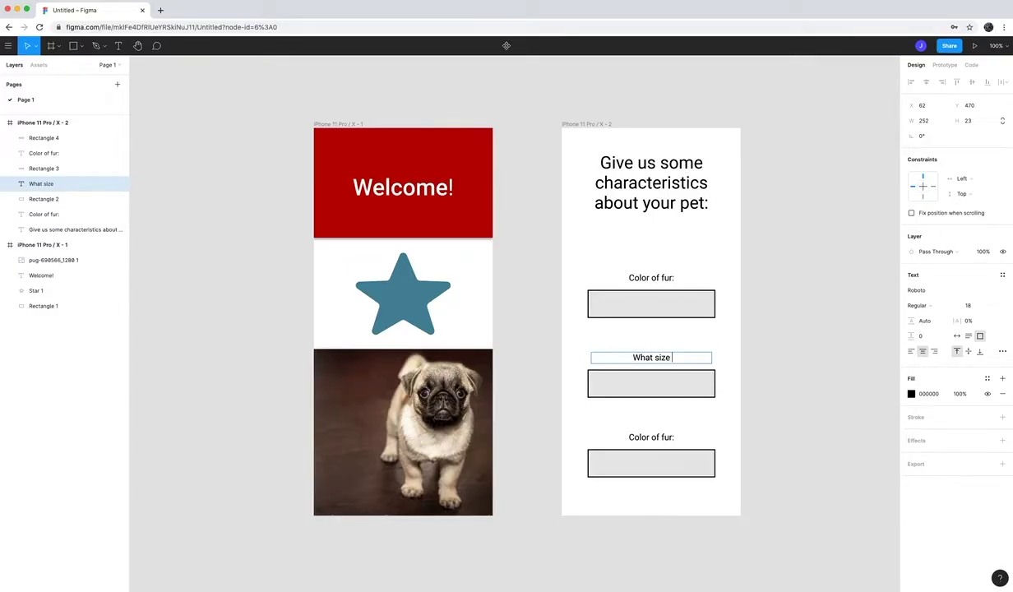
{"action": "type", "text": "is your pet?"}
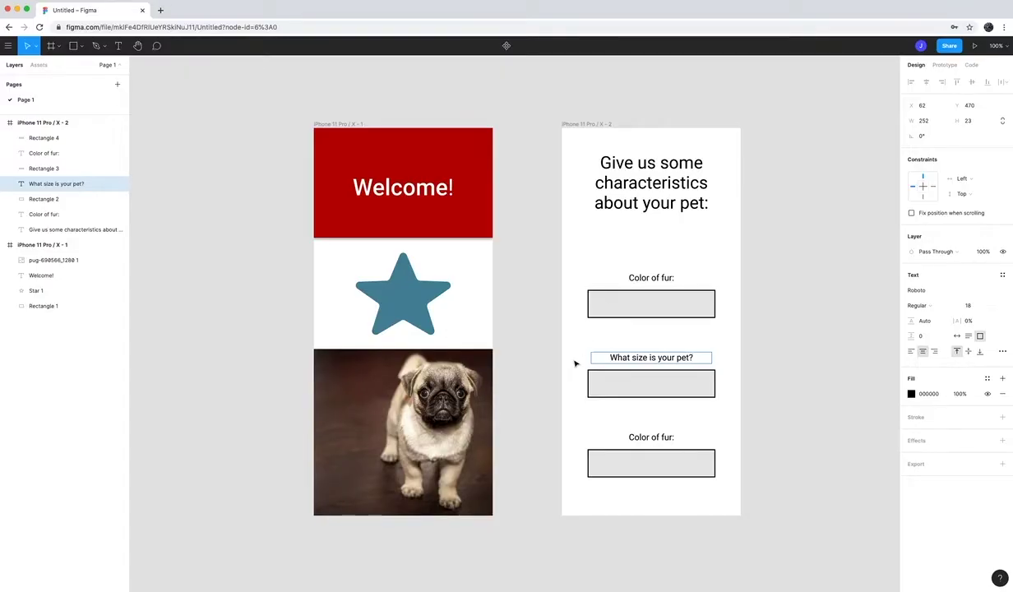
{"action": "key", "text": "Escape"}
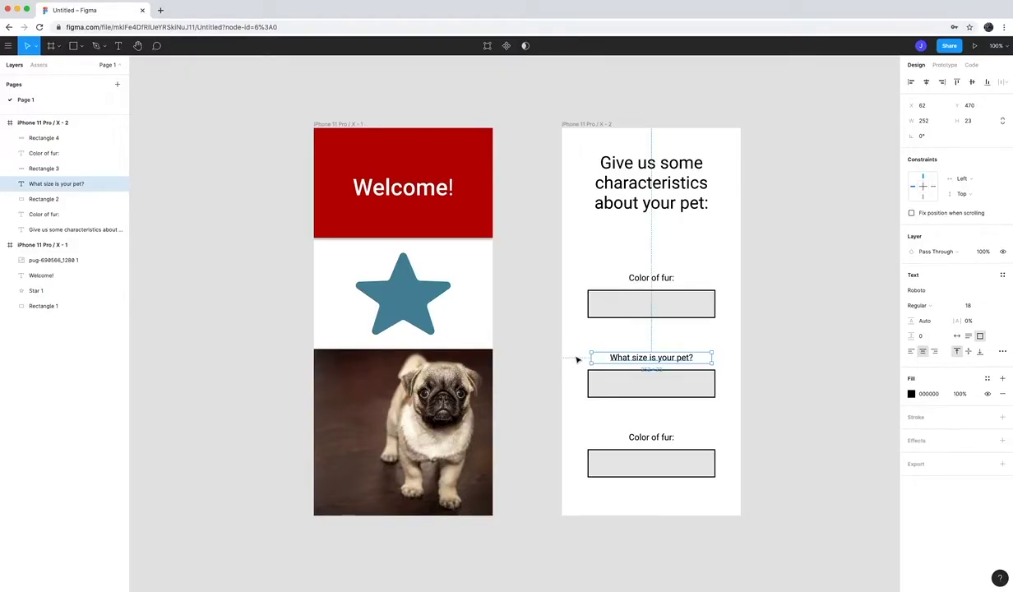
{"action": "double_click", "coordinate": [647, 438]}
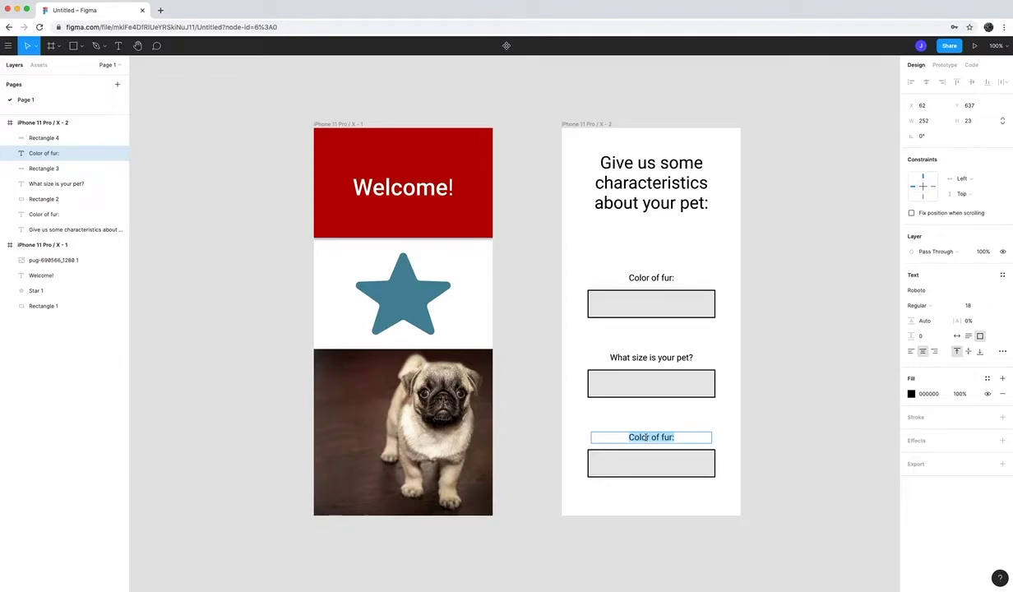
{"action": "type", "text": "Type of pet:"}
{"action": "key", "text": "Escape"}
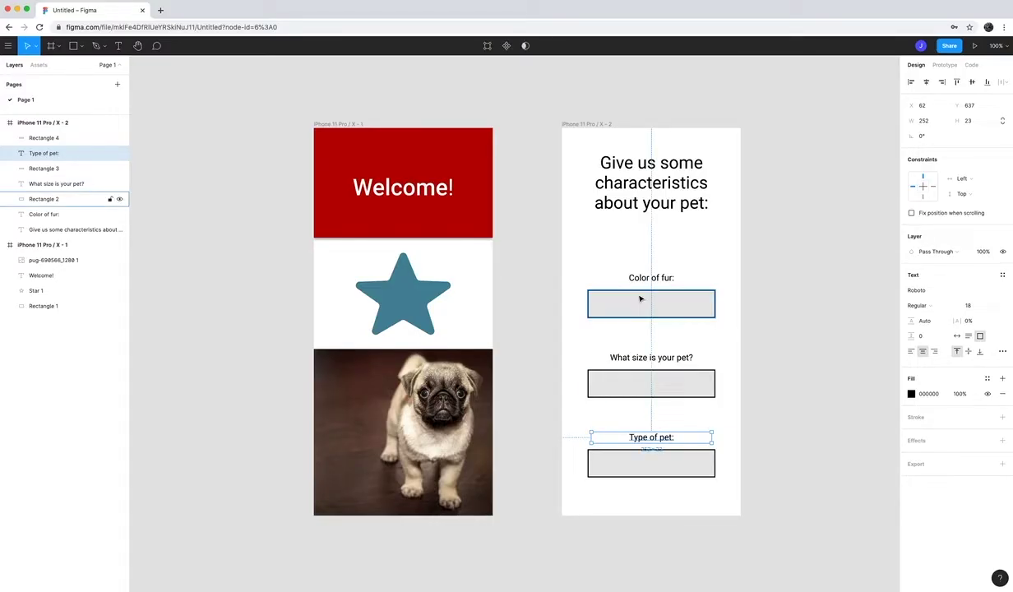
Change the top label to 'Color of fur / feathers:'.
{"action": "double_click", "coordinate": [661, 278]}
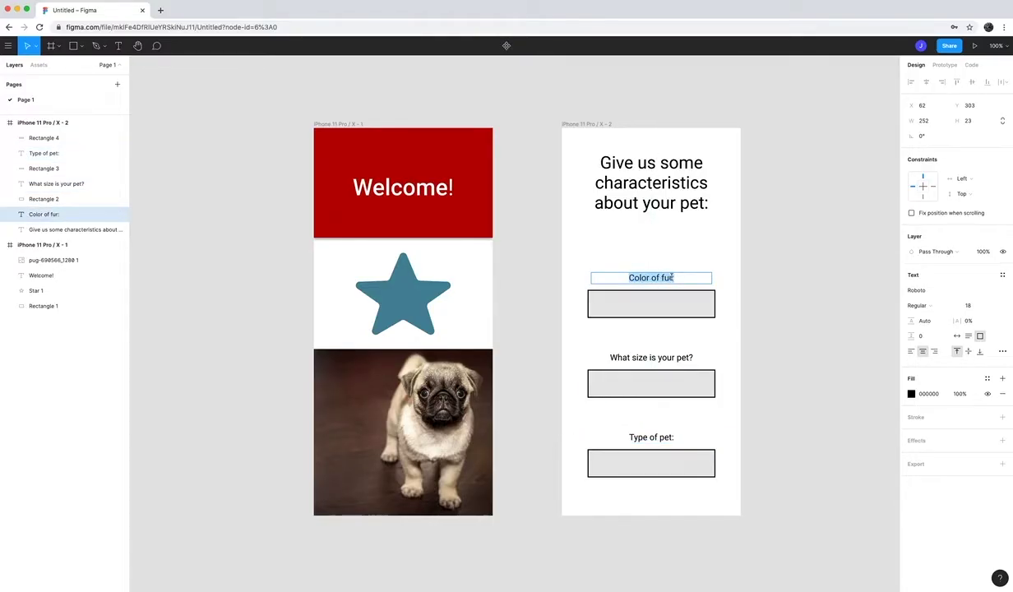
{"action": "key", "text": "Right"}
{"action": "key", "text": "BackSpace"}
{"action": "type", "text": "/ fe"}
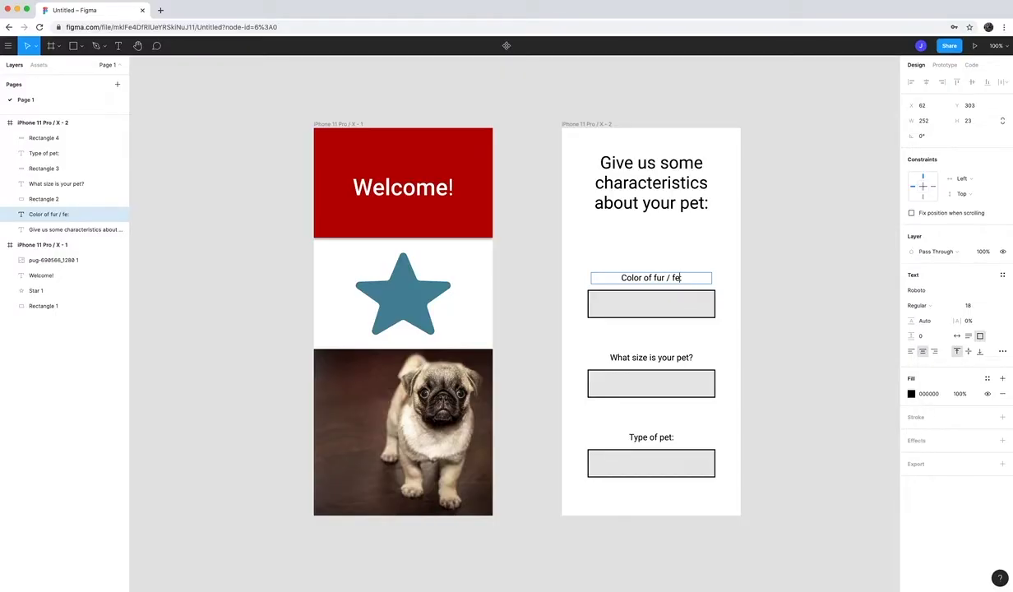
{"action": "type", "text": "athers:"}
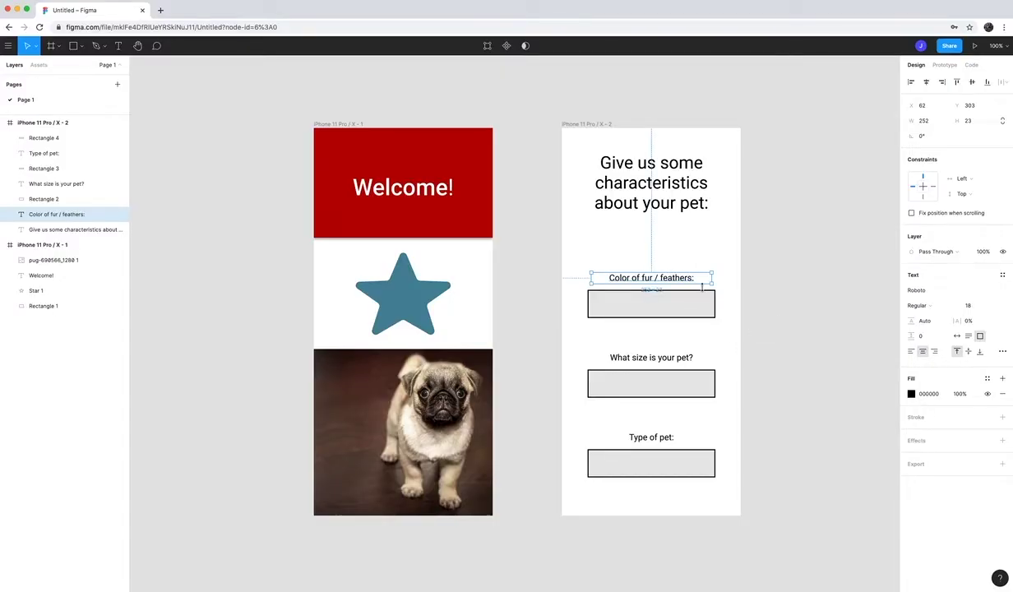
Shift the three label-and-box pairs slightly higher with even spacing.
{"action": "left_click", "coordinate": [538, 260]}
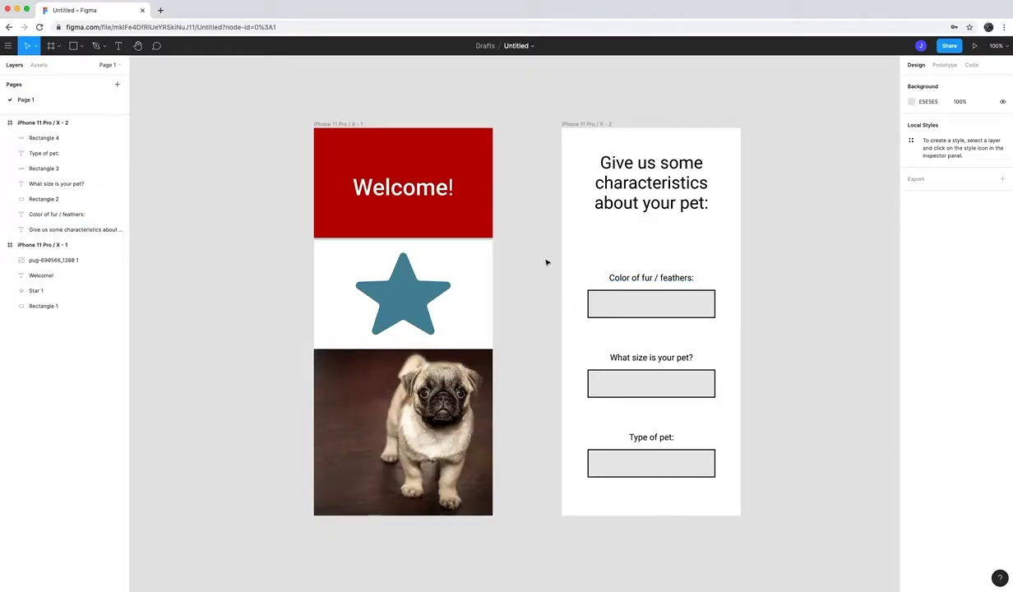
{"action": "left_click_drag", "start_coordinate": [544, 259], "coordinate": [715, 321]}
{"action": "left_click_drag", "start_coordinate": [651, 301], "coordinate": [666, 291]}
{"action": "left_click_drag", "start_coordinate": [574, 337], "coordinate": [651, 359]}
{"action": "left_click_drag", "start_coordinate": [591, 406], "coordinate": [656, 452]}
{"action": "left_click", "coordinate": [661, 493]}
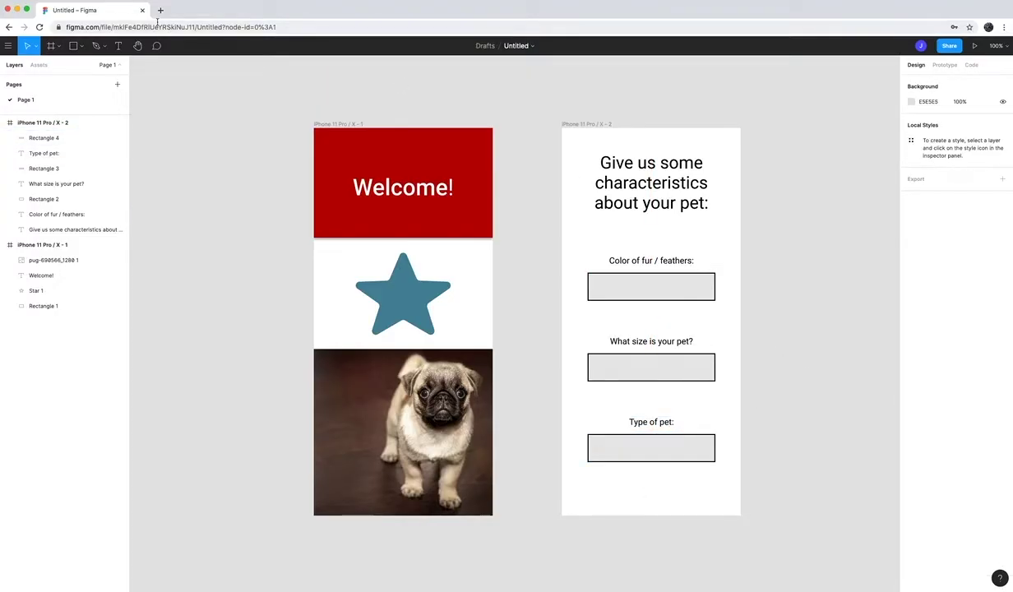
{"action": "left_click", "coordinate": [137, 45]}
{"action": "left_click_drag", "start_coordinate": [213, 132], "coordinate": [83, 136]}
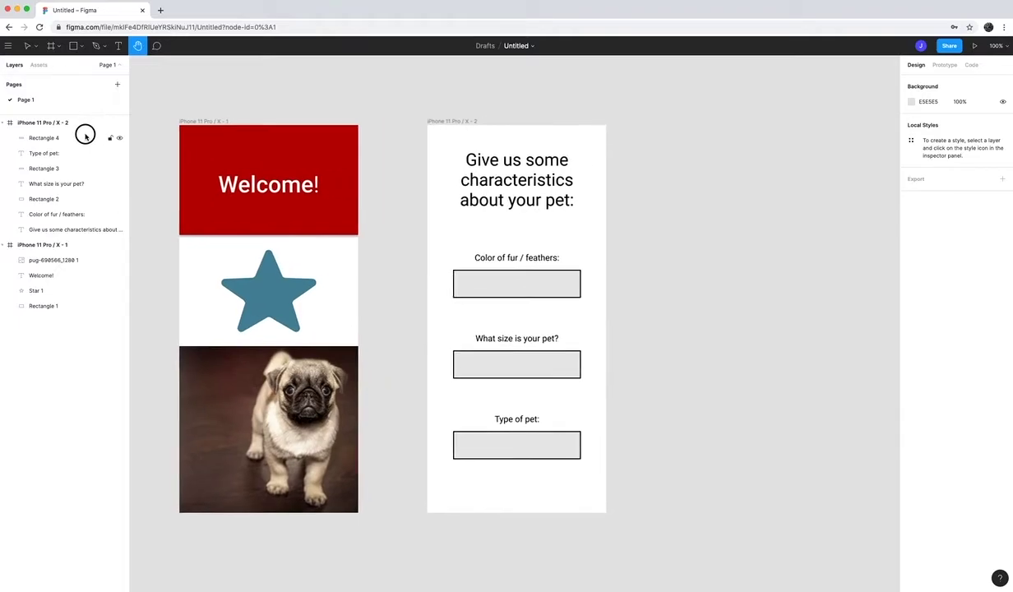
Add a third iPhone 11 Pro / X frame right of the pet form and show Prototype settings.
{"action": "left_click", "coordinate": [59, 46]}
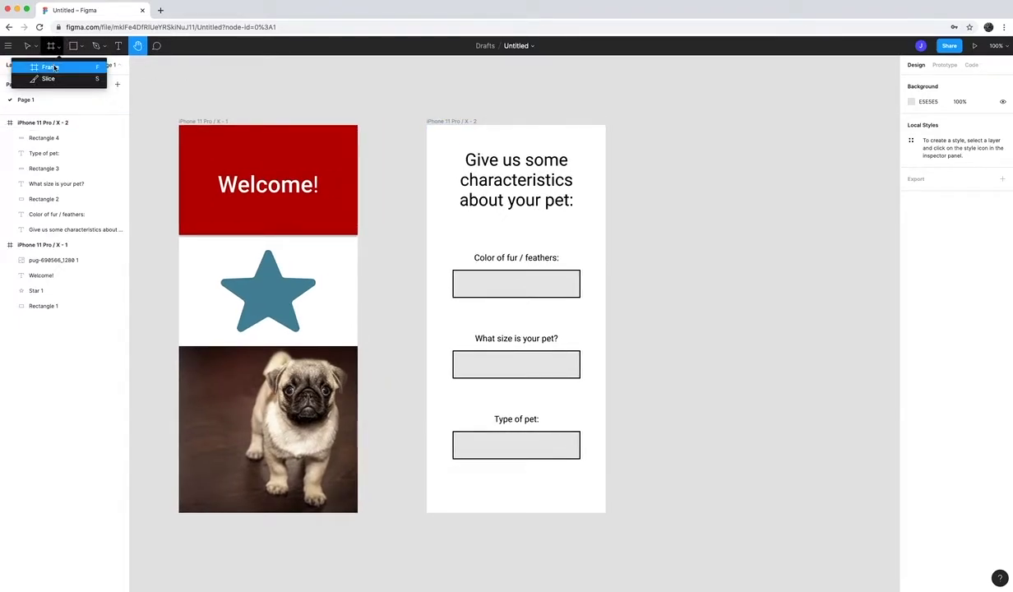
{"action": "left_click", "coordinate": [51, 66]}
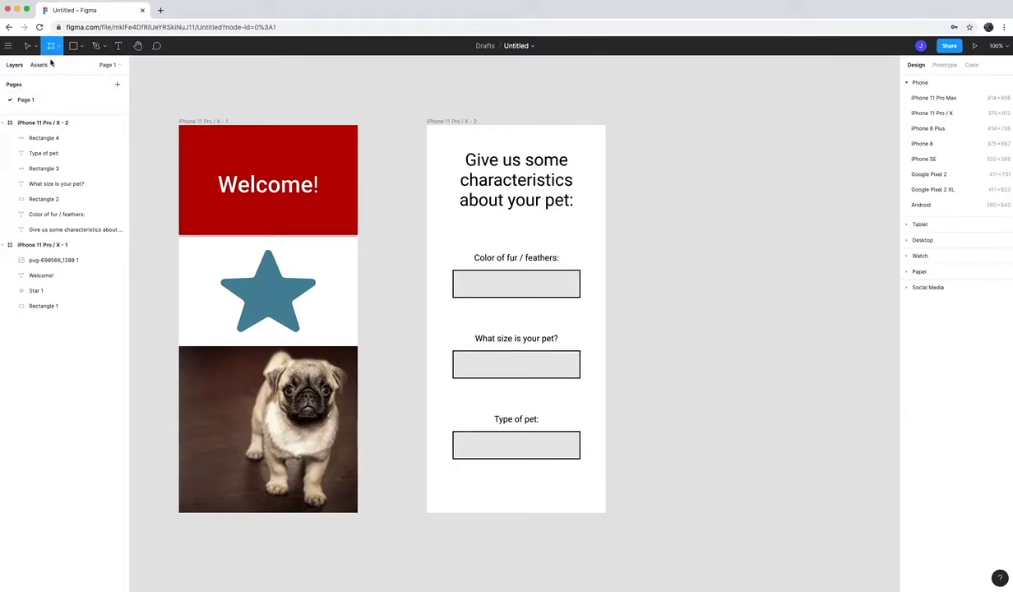
{"action": "left_click", "coordinate": [933, 115]}
{"action": "left_click_drag", "start_coordinate": [705, 183], "coordinate": [751, 178]}
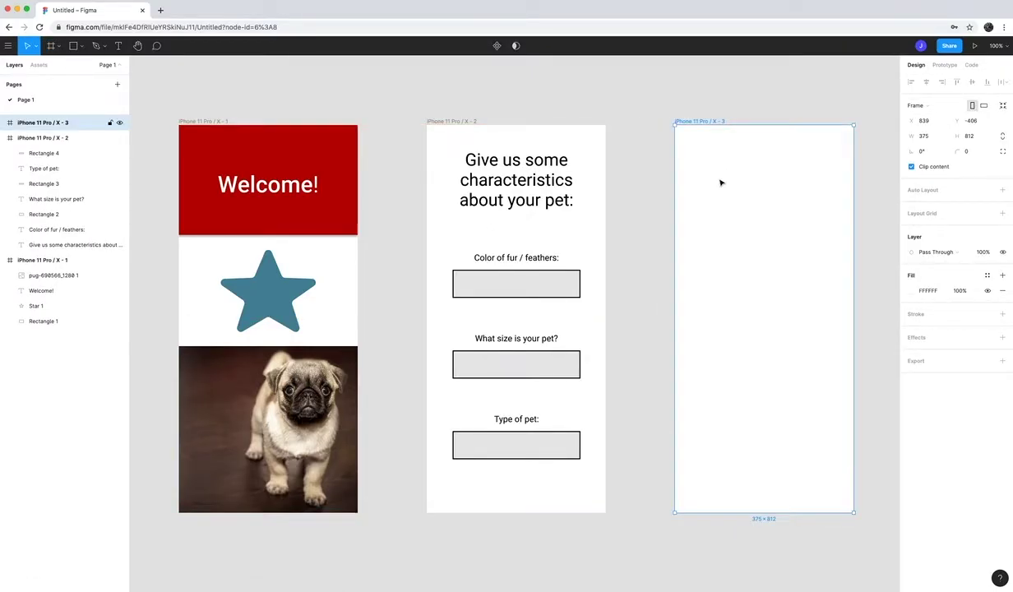
{"action": "left_click", "coordinate": [635, 181]}
{"action": "key", "text": "alt+9"}
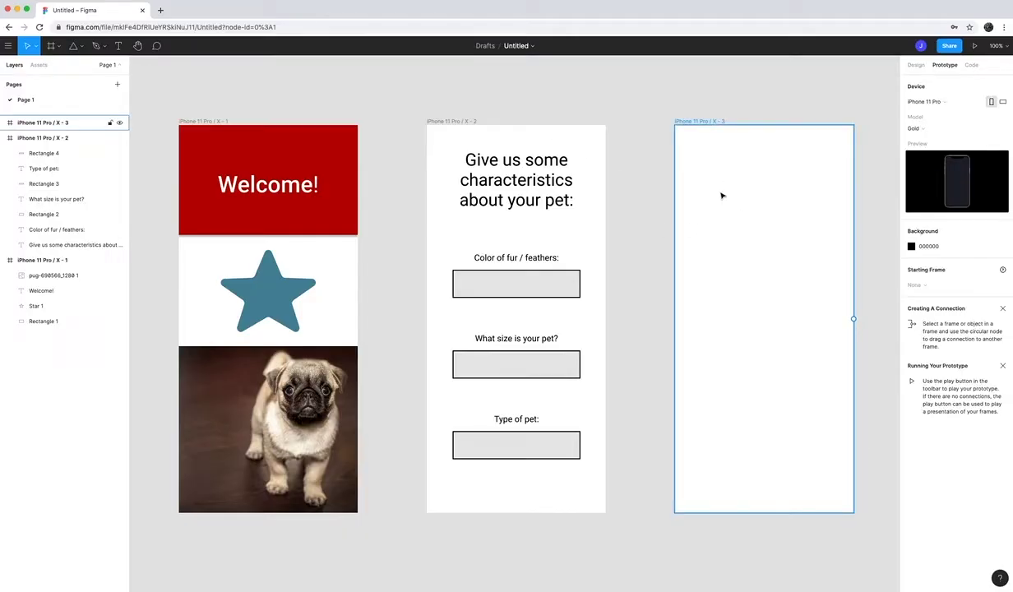
{"action": "left_click", "coordinate": [644, 262]}
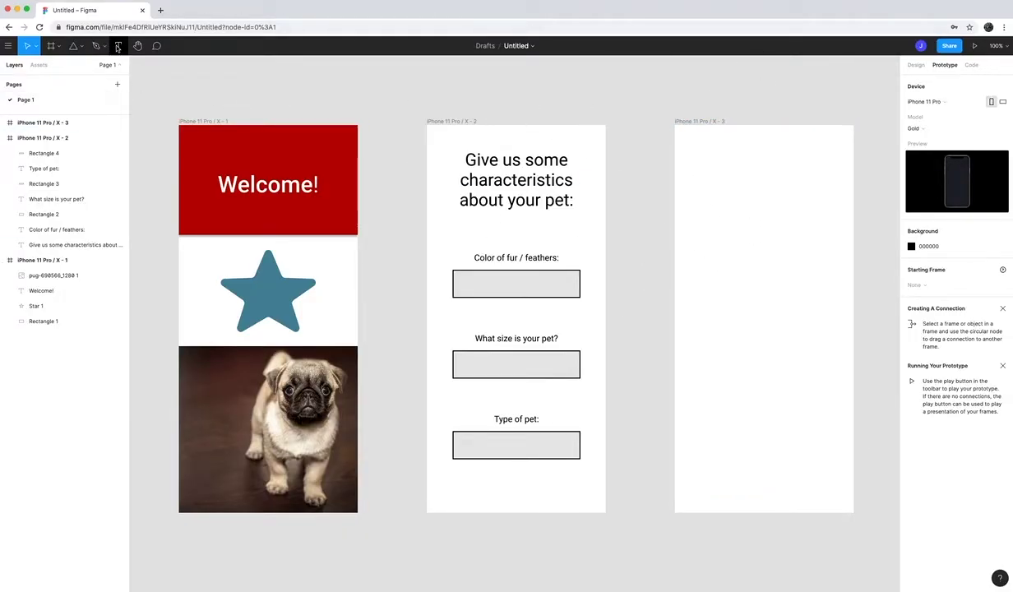
Add the label 'Your pet's name is:' near the top of the third frame.
{"action": "key", "text": "t"}
{"action": "left_click_drag", "start_coordinate": [710, 166], "coordinate": [829, 208]}
{"action": "type", "text": "Y"}
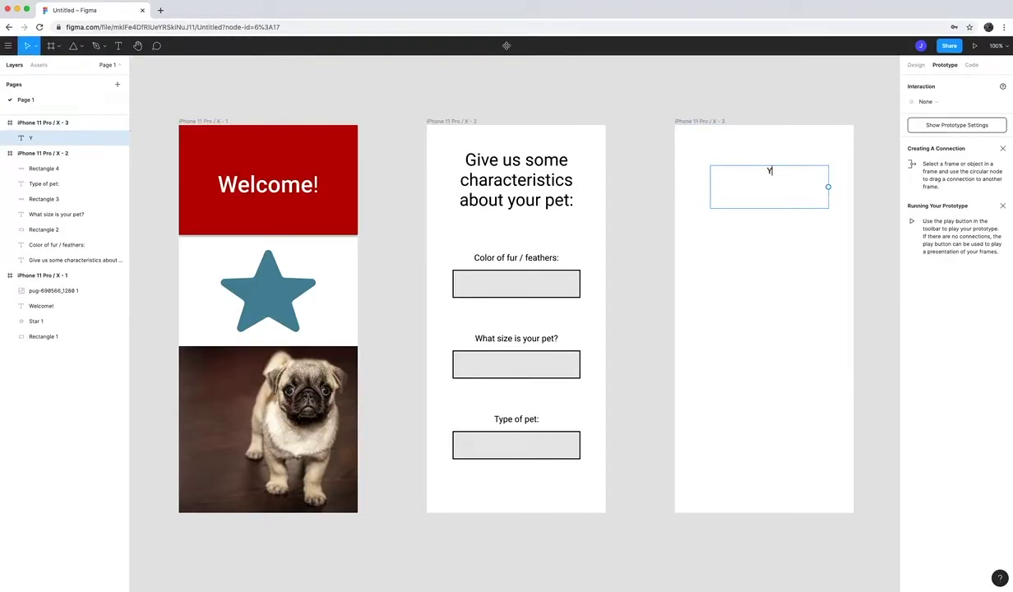
{"action": "type", "text": "our pet's name is:"}
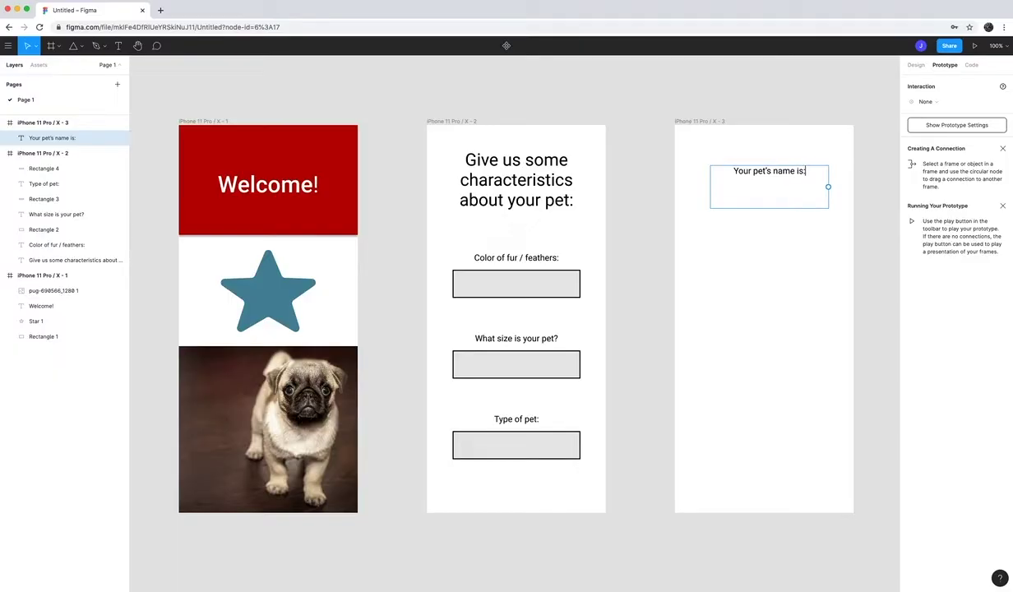
{"action": "key", "text": "Escape"}
{"action": "mouse_move", "coordinate": [769, 208]}
{"action": "left_mouse_down"}
{"action": "mouse_move", "coordinate": [770, 183]}
{"action": "mouse_move", "coordinate": [757, 193]}
{"action": "left_mouse_up"}
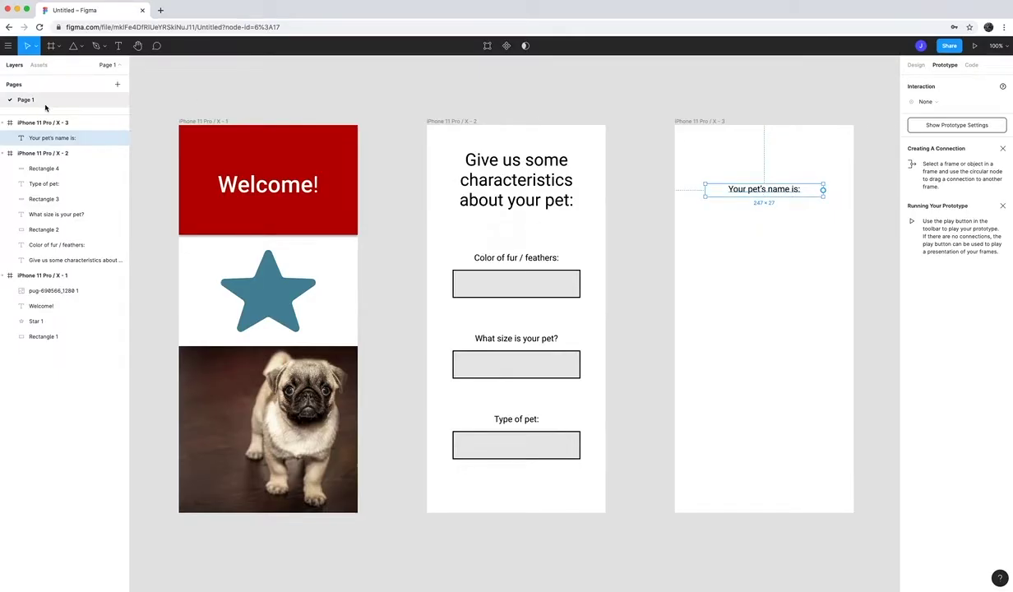
Type 'SPIKE!' in a new text box beneath the label and select it.
{"action": "left_click", "coordinate": [118, 45]}
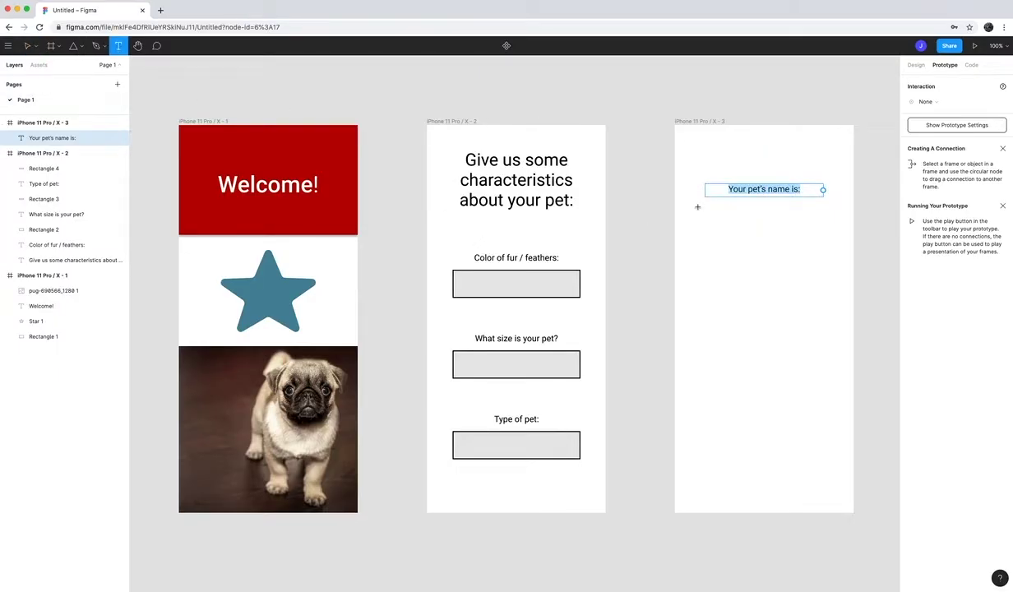
{"action": "left_click_drag", "start_coordinate": [697, 206], "coordinate": [833, 256]}
{"action": "type", "text": "SPIKE!"}
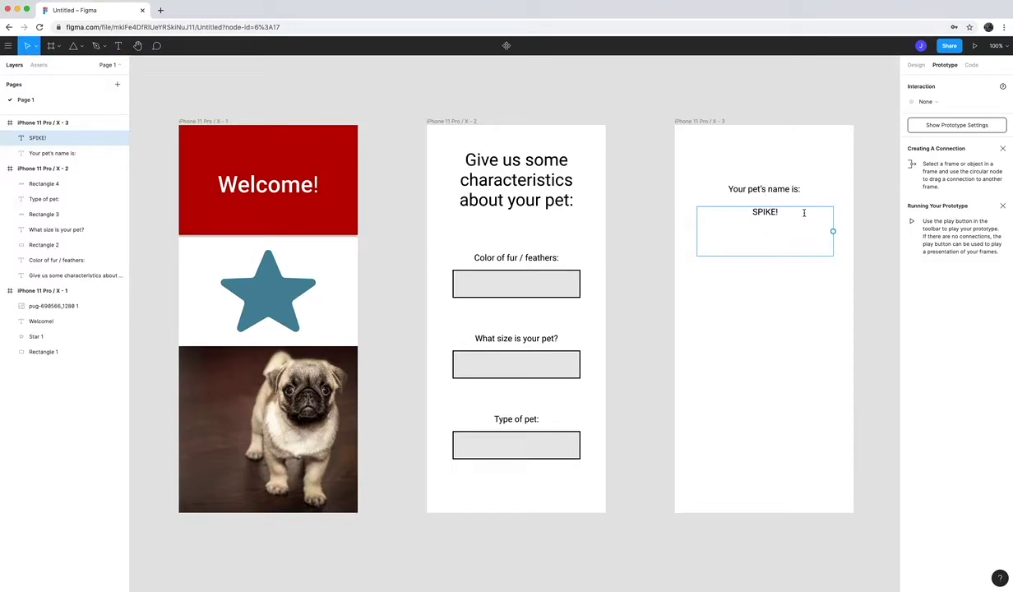
{"action": "left_click_drag", "start_coordinate": [804, 212], "coordinate": [744, 202]}
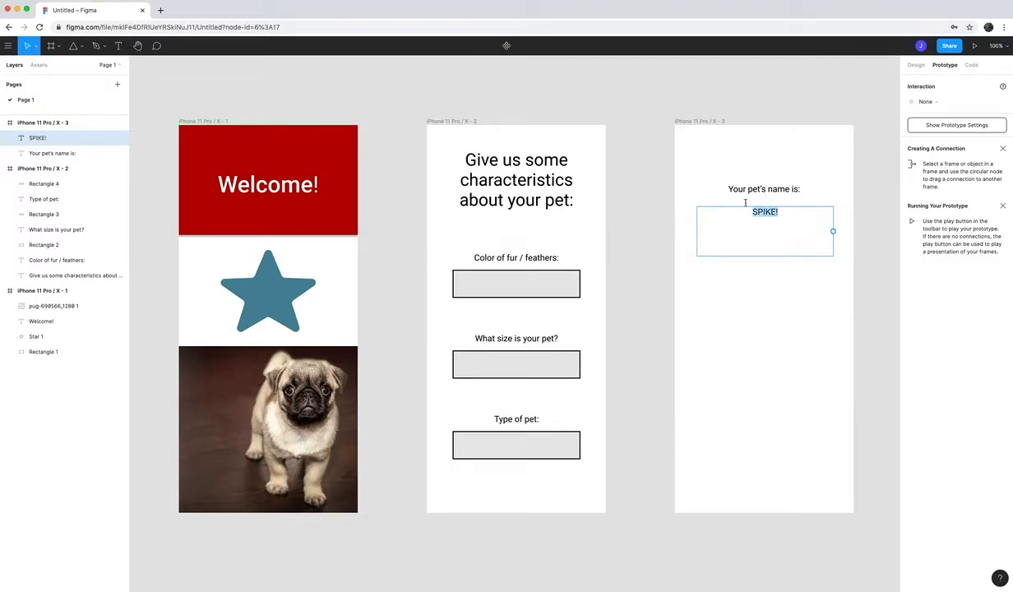
Style SPIKE! as bold 72 pt text with blue fill 0066FF.
{"action": "left_click", "coordinate": [912, 67]}
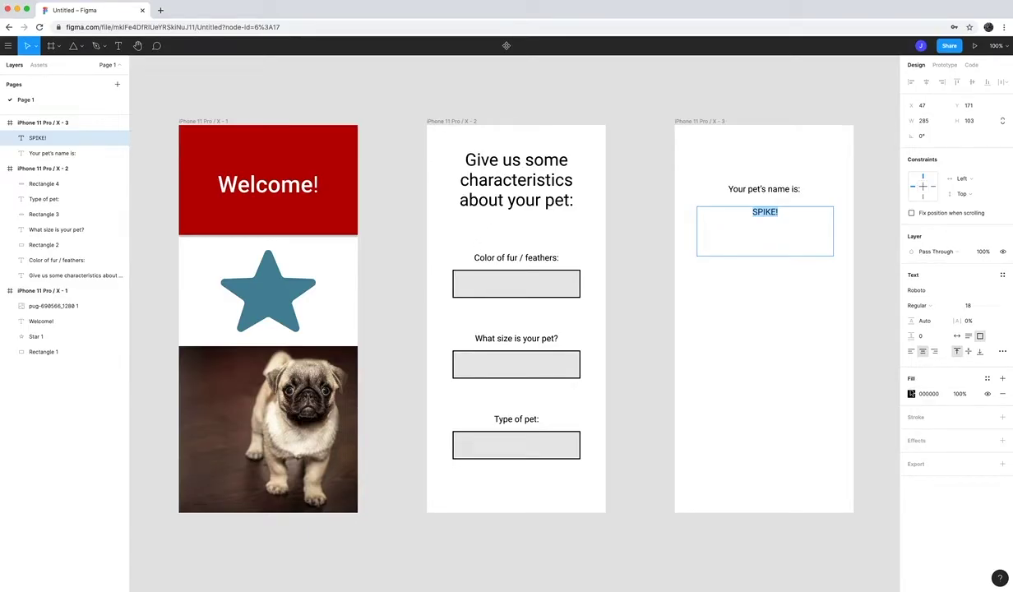
{"action": "left_click", "coordinate": [911, 393]}
{"action": "mouse_move", "coordinate": [870, 477]}
{"action": "left_mouse_down"}
{"action": "mouse_move", "coordinate": [877, 481]}
{"action": "mouse_move", "coordinate": [859, 481]}
{"action": "mouse_move", "coordinate": [877, 384]}
{"action": "mouse_move", "coordinate": [893, 346]}
{"action": "mouse_move", "coordinate": [904, 351]}
{"action": "left_mouse_up"}
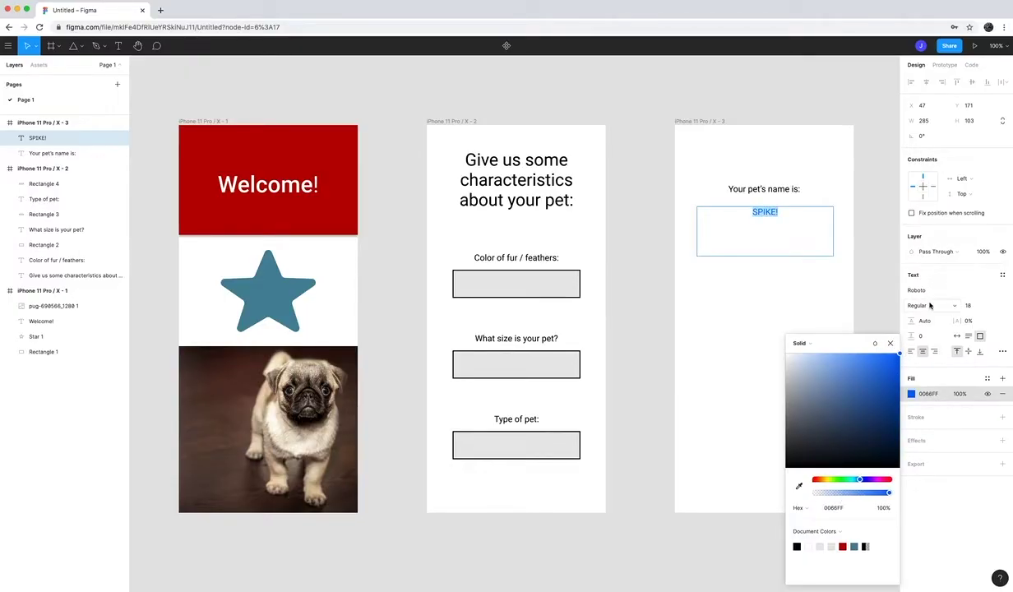
{"action": "left_click", "coordinate": [992, 308]}
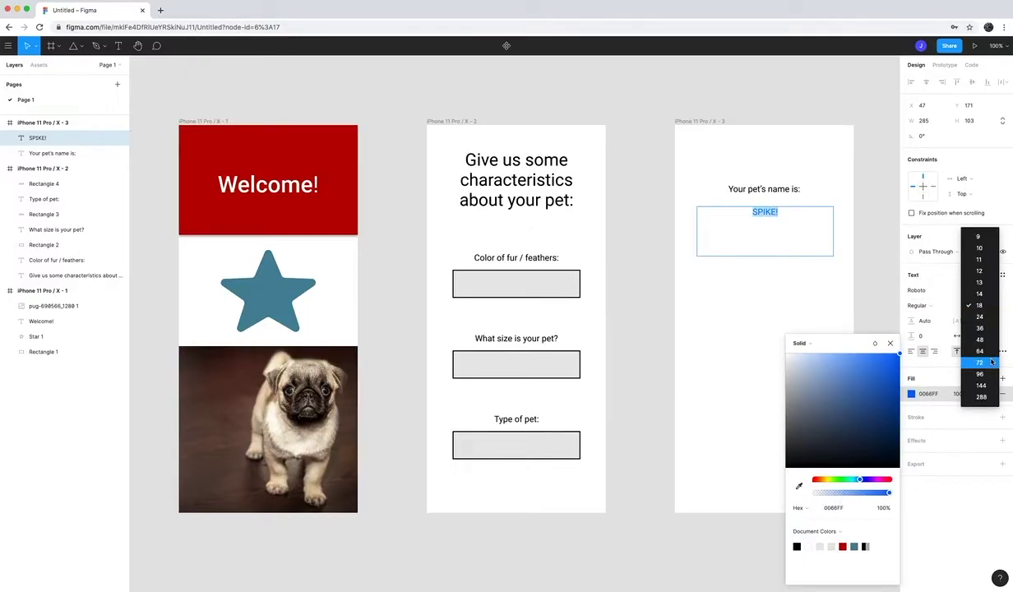
{"action": "left_click", "coordinate": [985, 345]}
{"action": "left_click", "coordinate": [928, 307]}
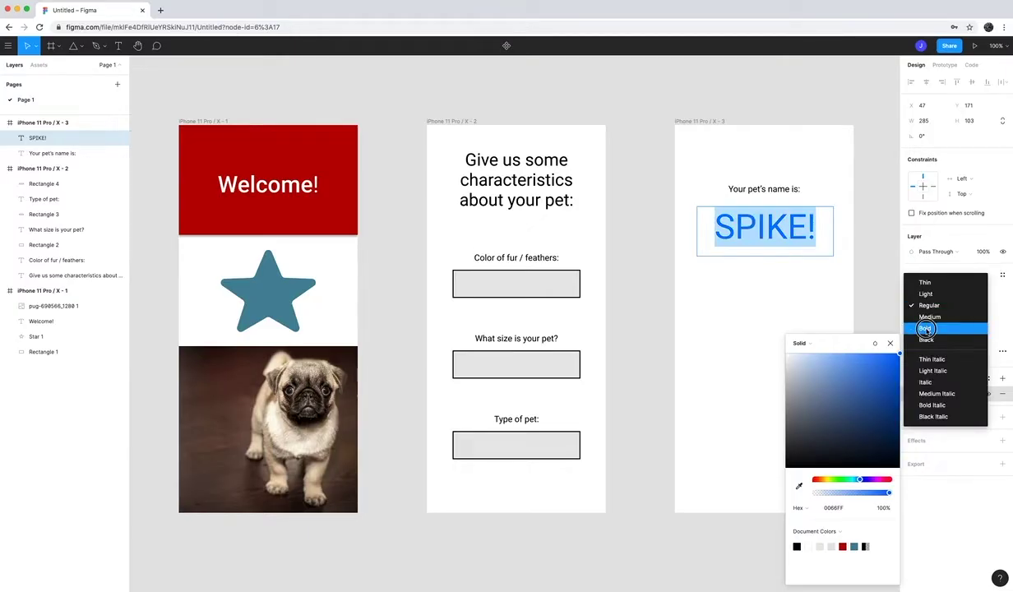
{"action": "left_click", "coordinate": [892, 327]}
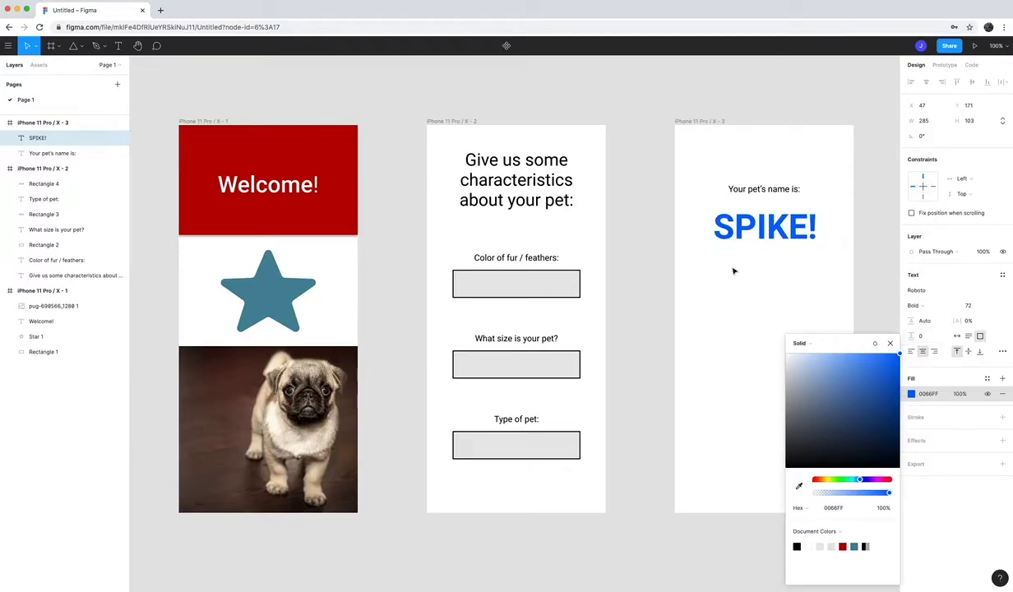
{"action": "left_click", "coordinate": [698, 180]}
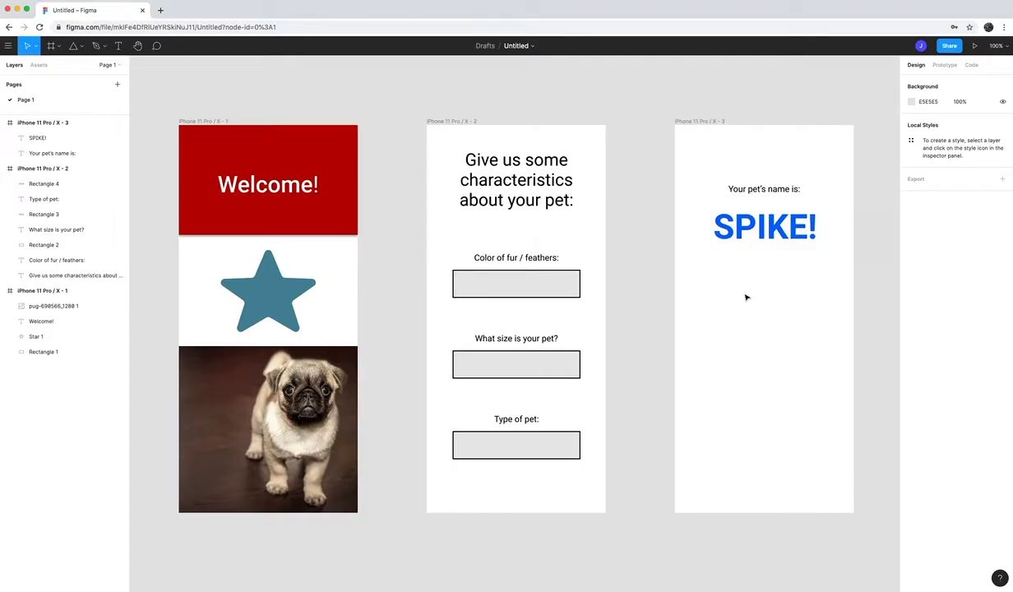
Move the pet's-name label down just above SPIKE! in the third frame.
{"action": "left_click_drag", "start_coordinate": [764, 187], "coordinate": [762, 281]}
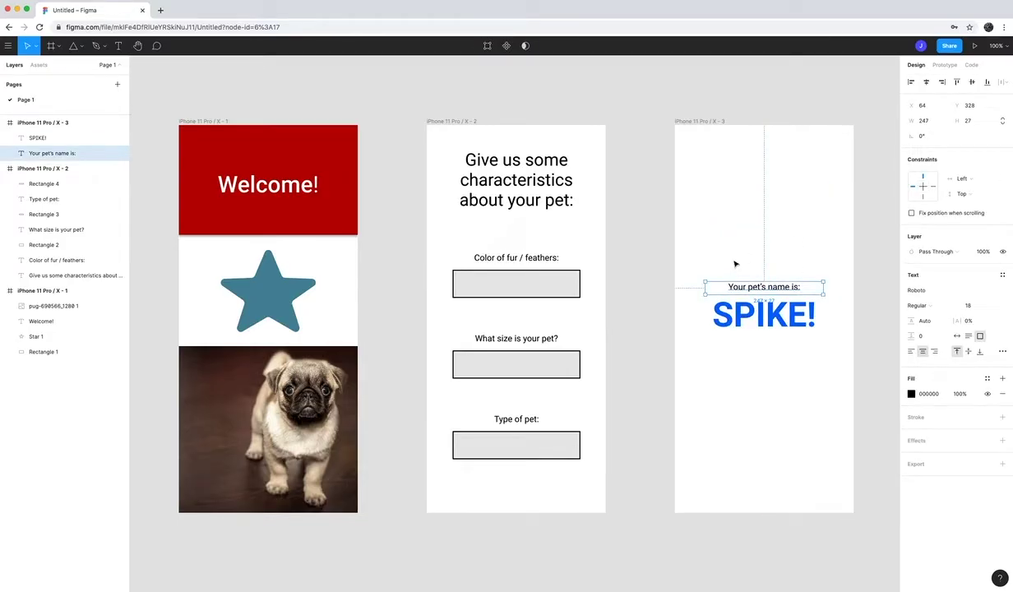
{"action": "left_click", "coordinate": [735, 264]}
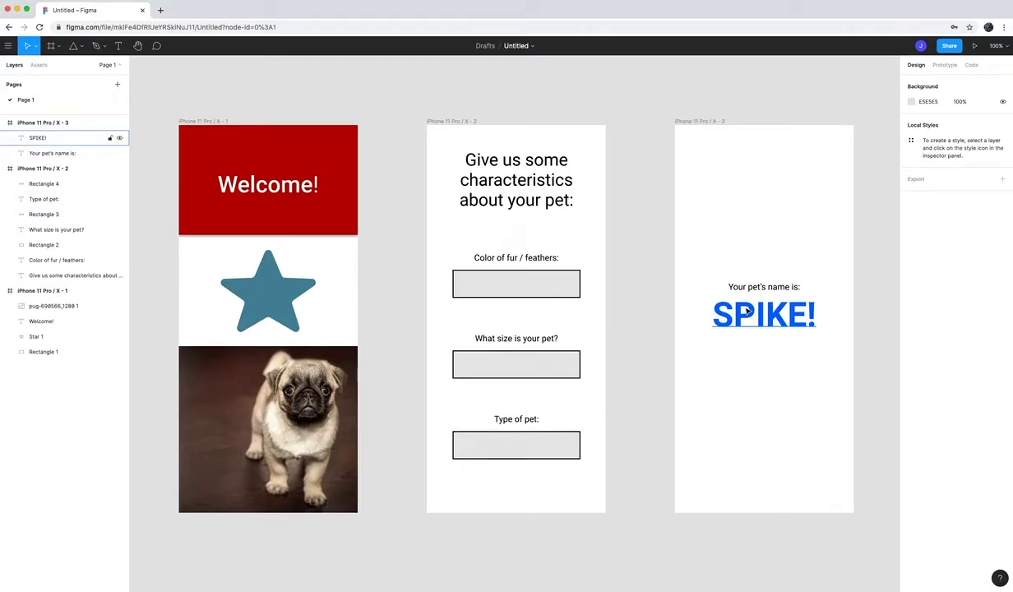
{"action": "left_click_drag", "start_coordinate": [681, 221], "coordinate": [765, 329]}
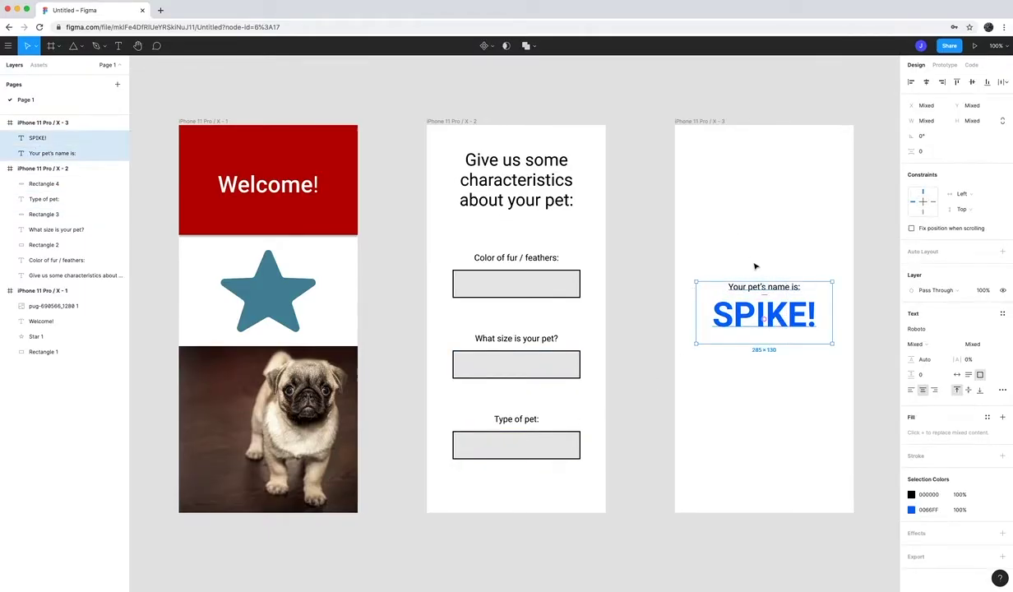
{"action": "left_click", "coordinate": [757, 264]}
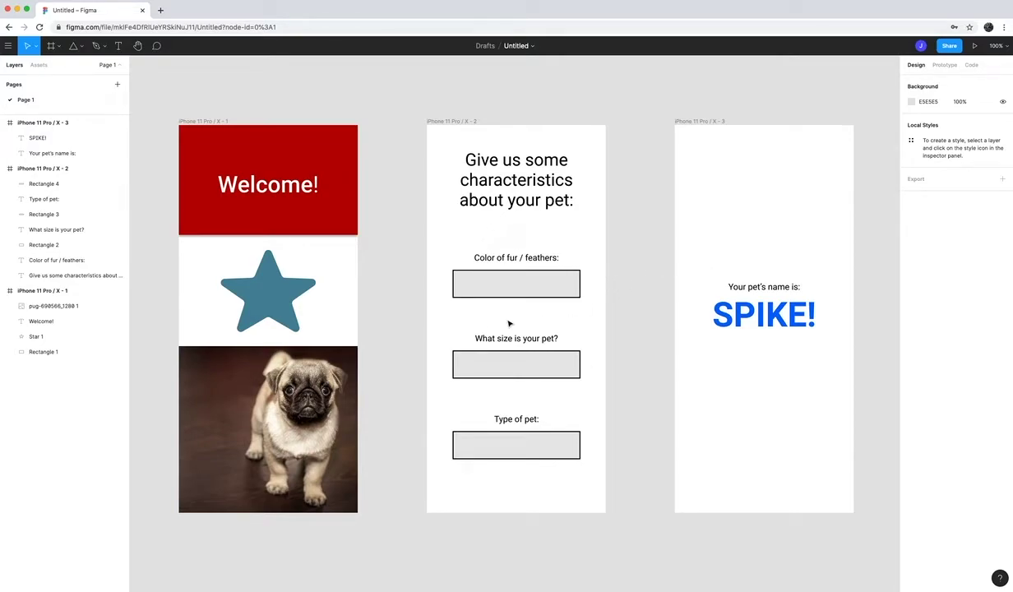
Move the size and Type of pet questions, with their boxes, higher in the form frame.
{"action": "left_click_drag", "start_coordinate": [438, 316], "coordinate": [522, 355]}
{"action": "left_click_drag", "start_coordinate": [483, 395], "coordinate": [521, 420]}
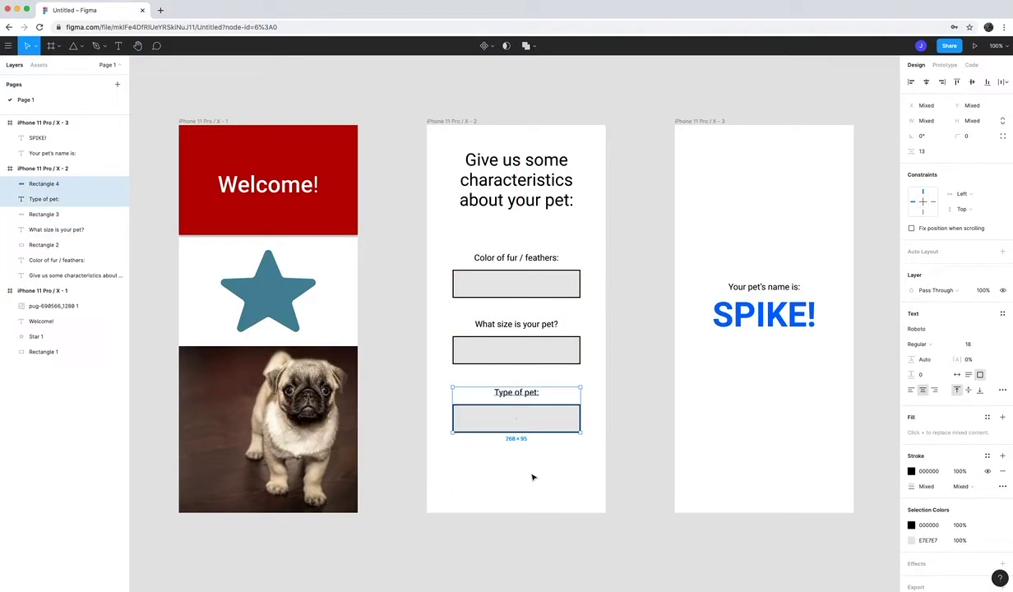
{"action": "left_click", "coordinate": [531, 476]}
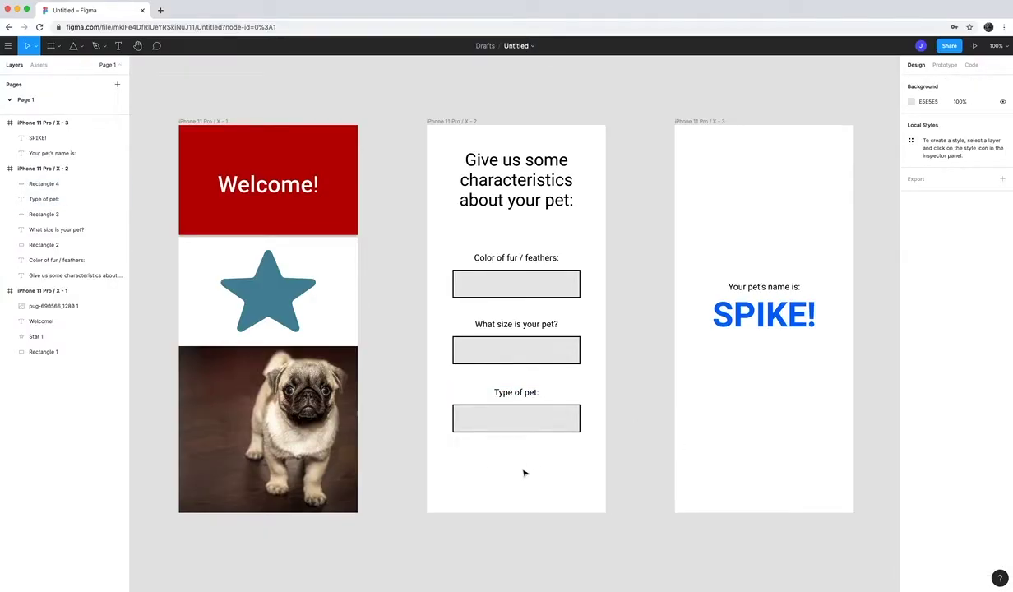
Draw a 242×72 rectangle below the Type of pet box and fill it black (000000).
{"action": "left_click", "coordinate": [75, 46]}
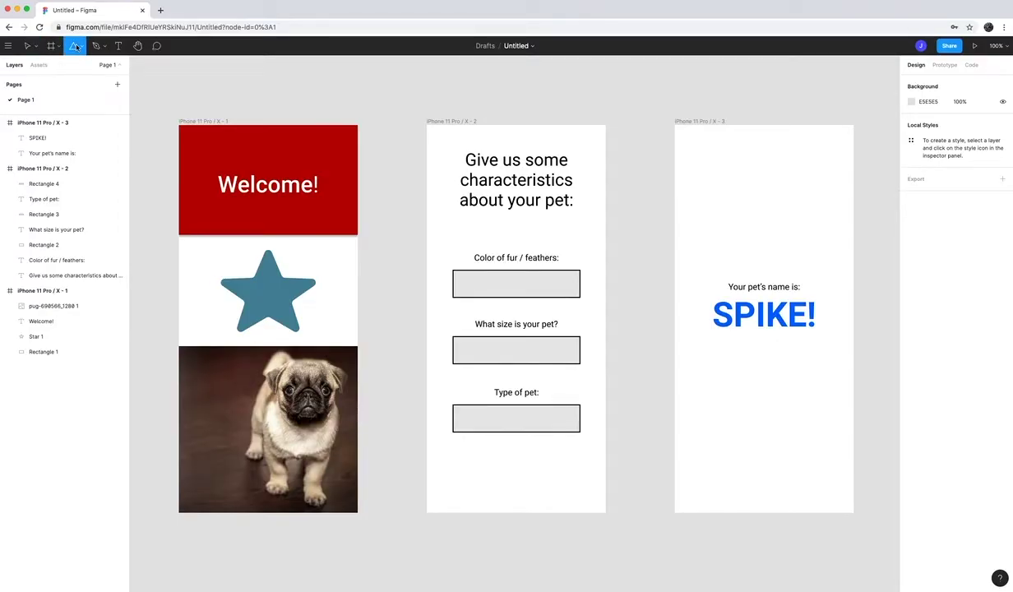
{"action": "left_click", "coordinate": [82, 47]}
{"action": "left_click", "coordinate": [81, 69]}
{"action": "mouse_move", "coordinate": [457, 456]}
{"action": "left_mouse_down"}
{"action": "mouse_move", "coordinate": [572, 490]}
{"action": "mouse_move", "coordinate": [540, 483]}
{"action": "left_mouse_up"}
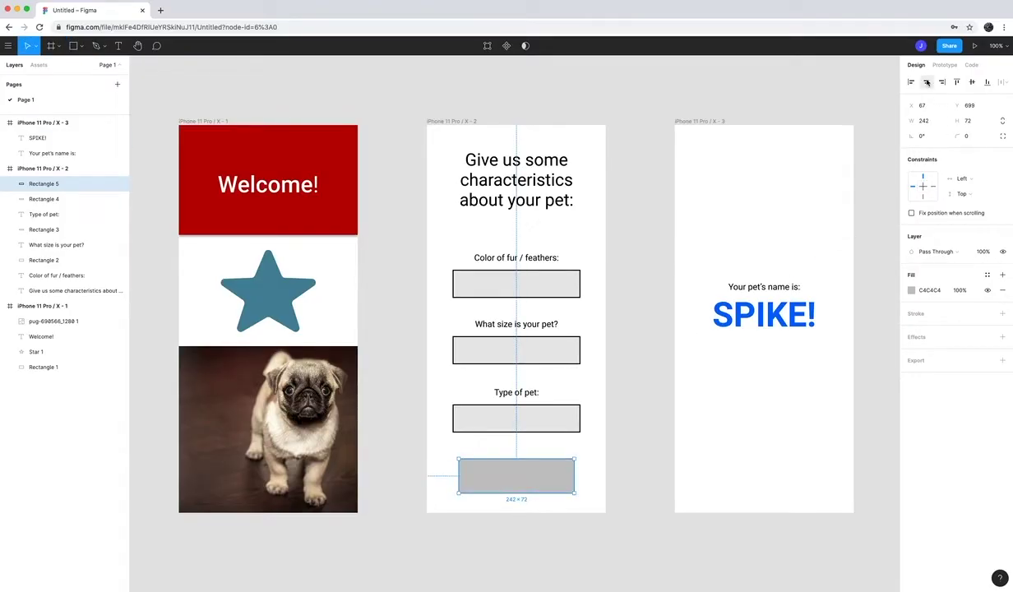
{"action": "left_click", "coordinate": [911, 290]}
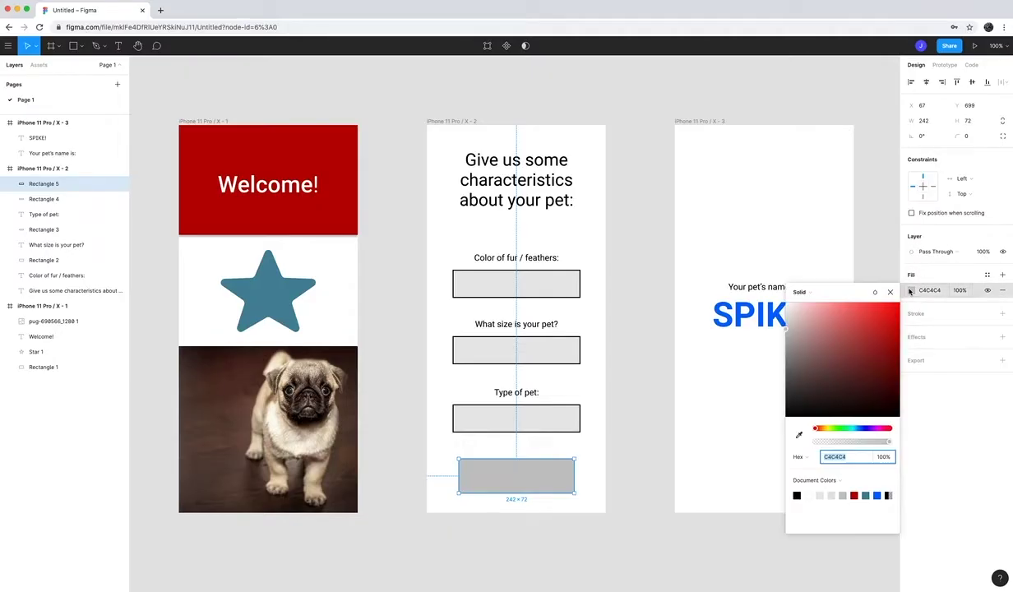
{"action": "left_click_drag", "start_coordinate": [791, 402], "coordinate": [684, 436]}
{"action": "key", "text": "Escape"}
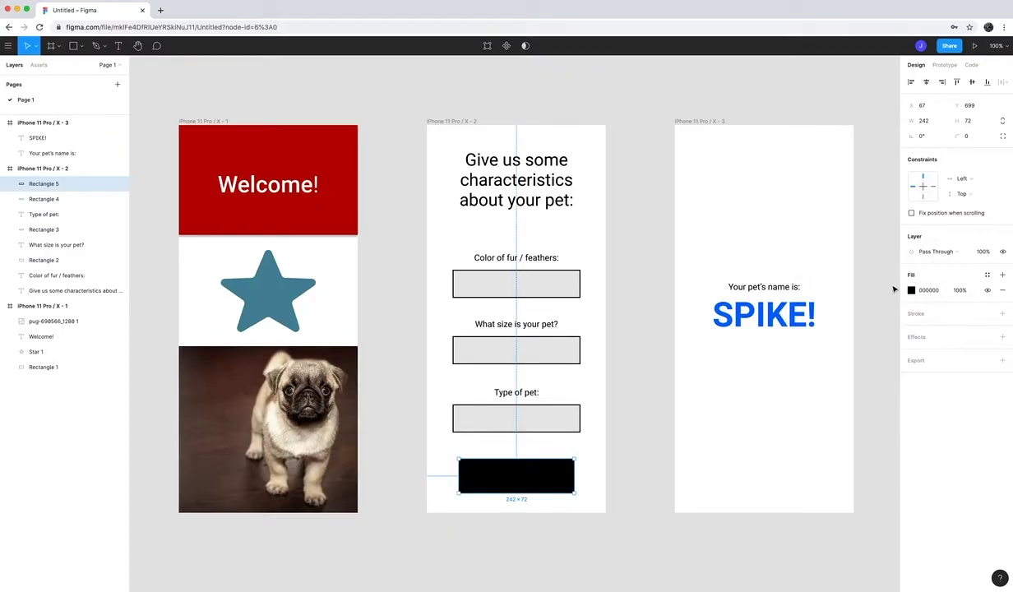
Draw an empty text box over the black rectangle.
{"action": "left_click", "coordinate": [208, 106]}
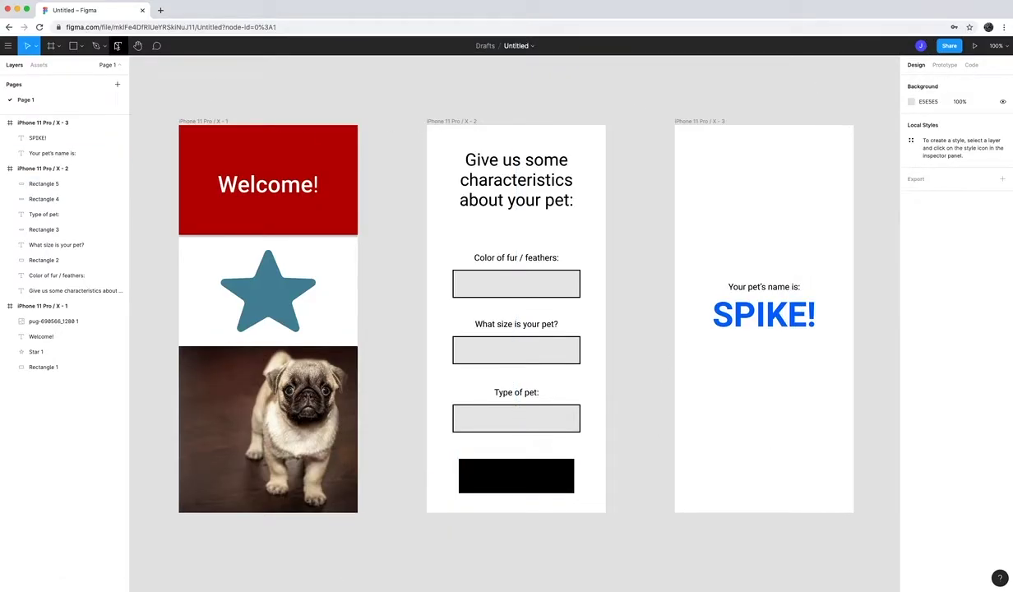
{"action": "left_click", "coordinate": [118, 45]}
{"action": "left_click_drag", "start_coordinate": [469, 466], "coordinate": [568, 491]}
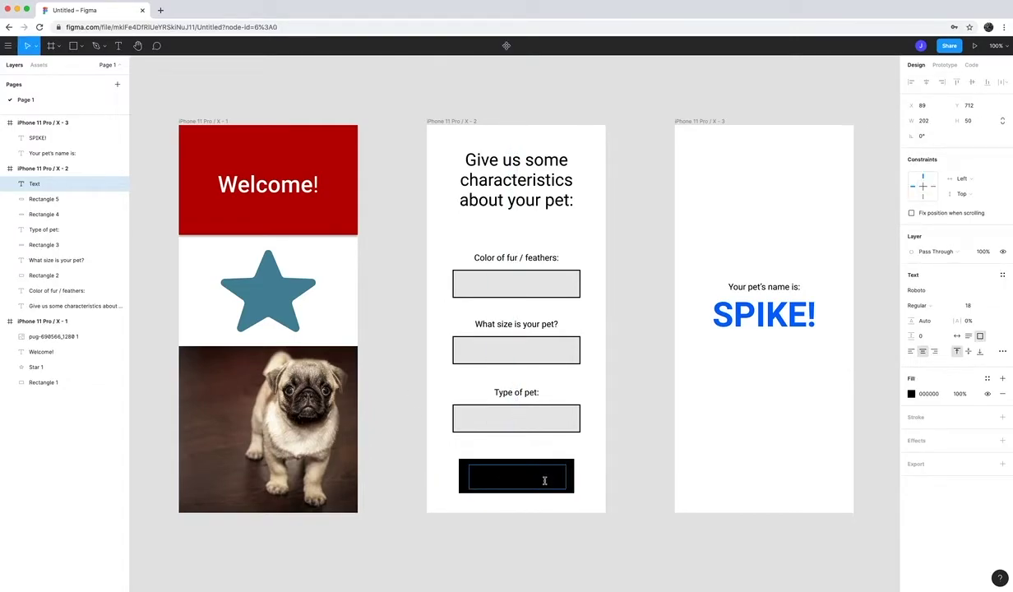
Type SUBMIT! in the text box and colour it white (FFFFFF).
{"action": "type", "text": "SUBMIT!"}
{"action": "key", "text": "ctrl+a"}
{"action": "left_click", "coordinate": [911, 393]}
{"action": "left_click", "coordinate": [794, 388]}
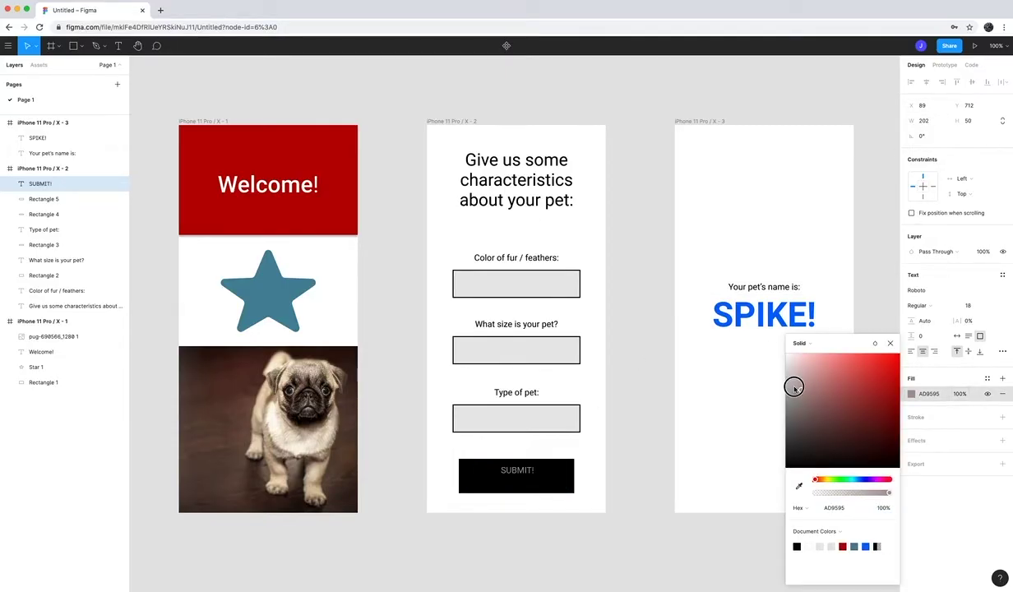
{"action": "left_click_drag", "start_coordinate": [794, 387], "coordinate": [786, 353]}
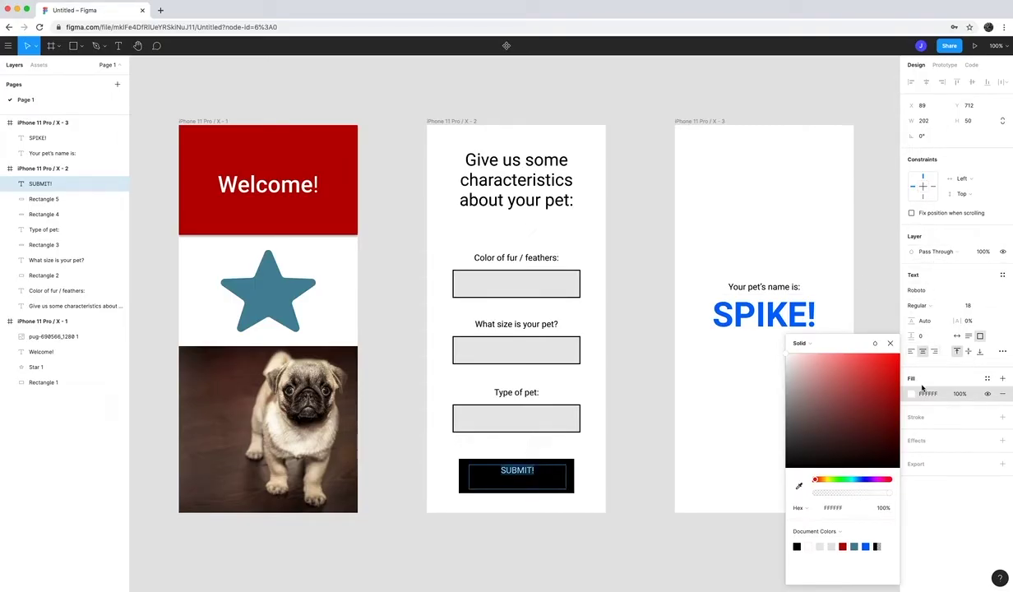
{"action": "key", "text": "Escape"}
Make SUBMIT! bold at 36 pt and centre it on the black button.
{"action": "left_click", "coordinate": [917, 305]}
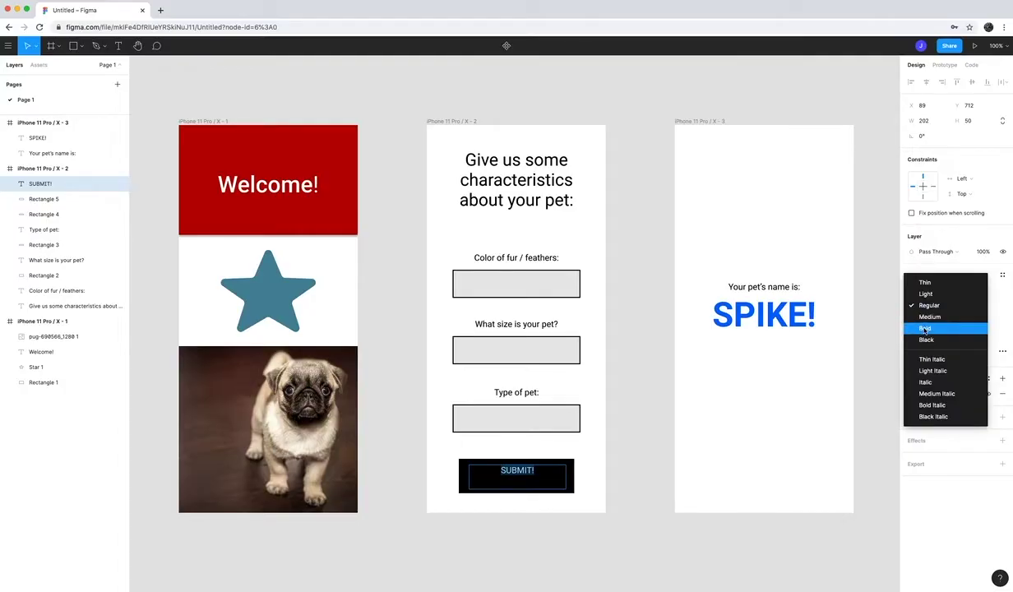
{"action": "left_click", "coordinate": [924, 328]}
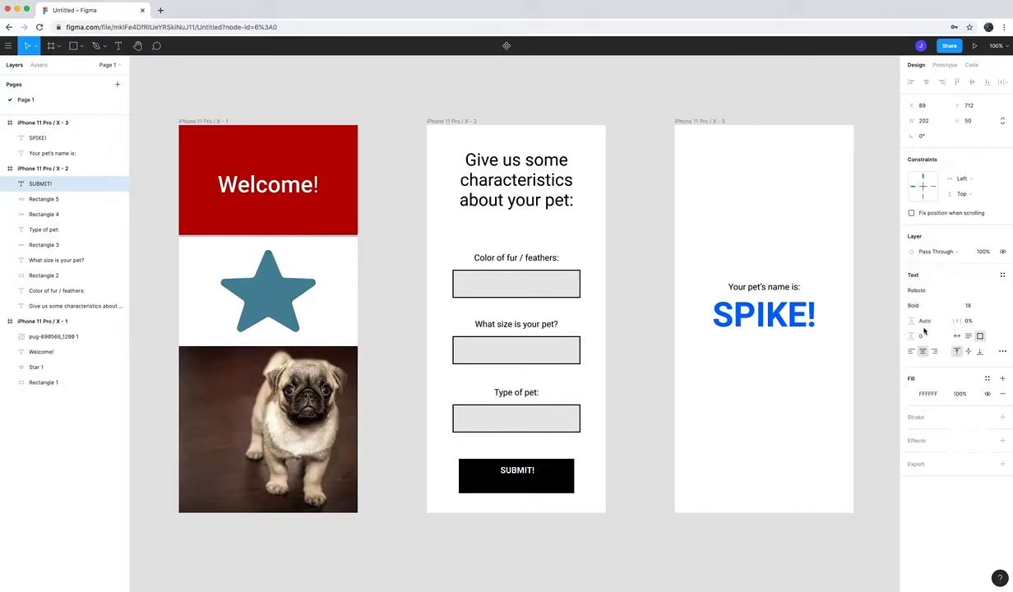
{"action": "left_click", "coordinate": [972, 304]}
{"action": "left_click", "coordinate": [983, 328]}
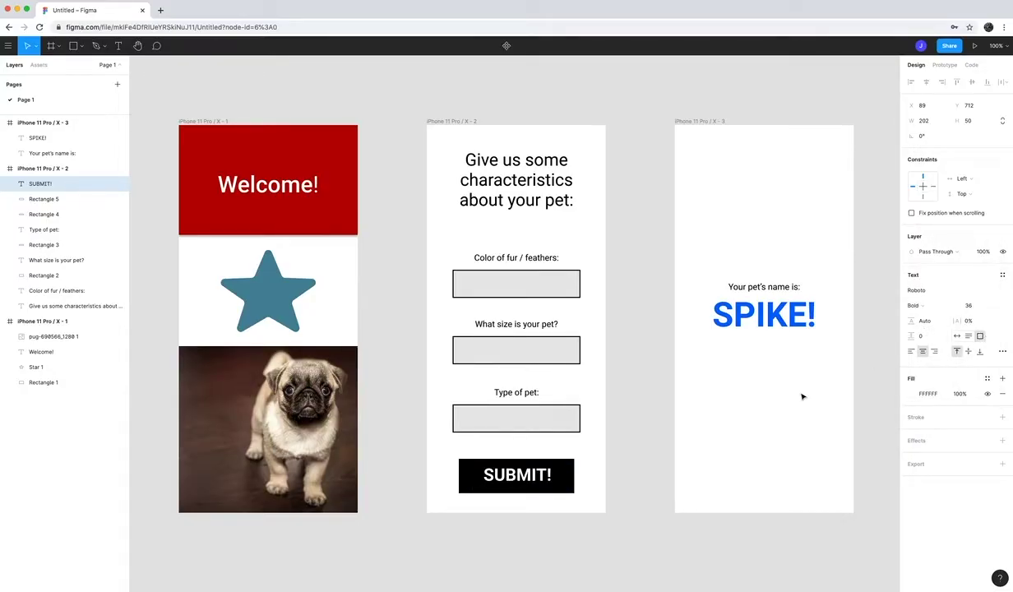
{"action": "left_click", "coordinate": [515, 477]}
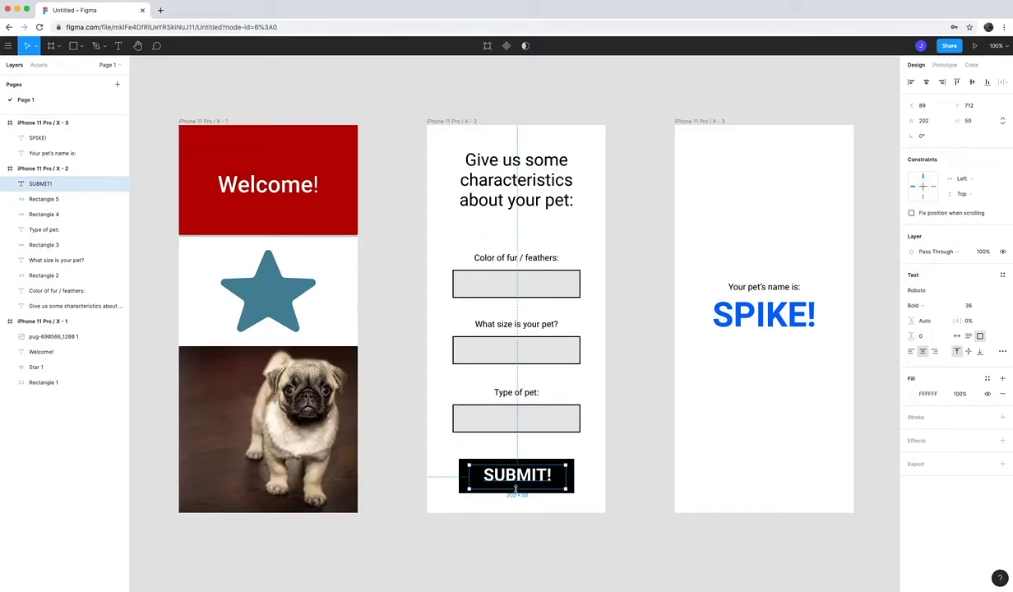
{"action": "key", "text": "Escape"}
{"action": "left_click", "coordinate": [515, 484]}
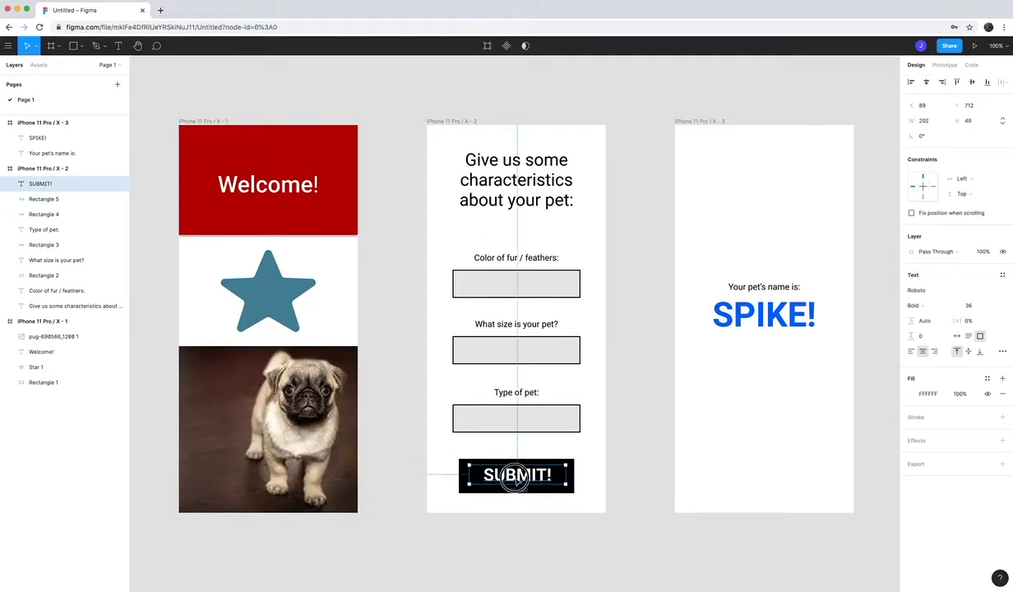
{"action": "left_click_drag", "start_coordinate": [515, 484], "coordinate": [516, 479]}
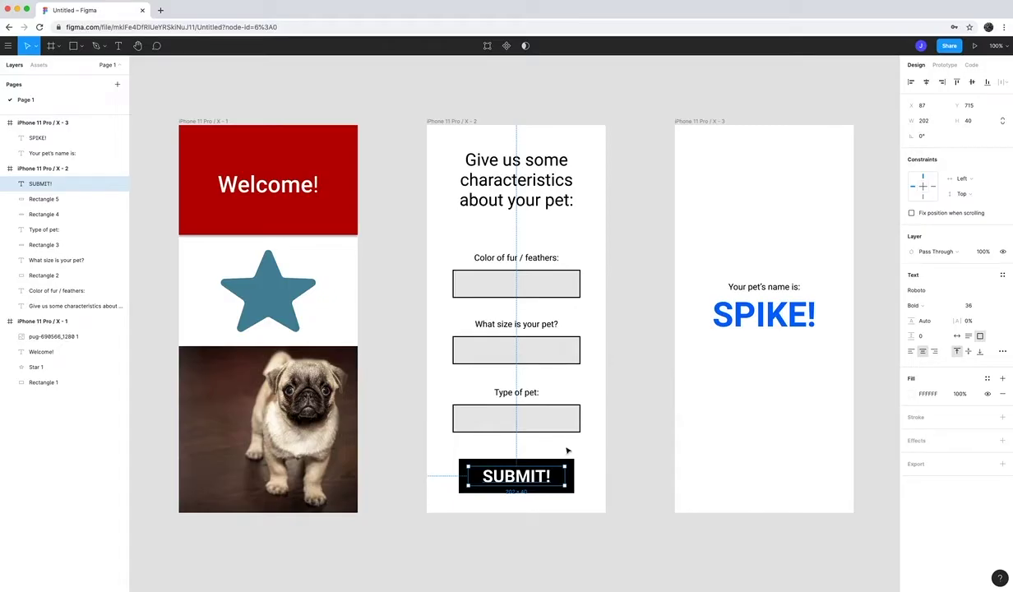
Link the SUBMIT! button to the SPIKE! screen (frame X-3) as a prototype connection.
{"action": "left_click", "coordinate": [393, 436]}
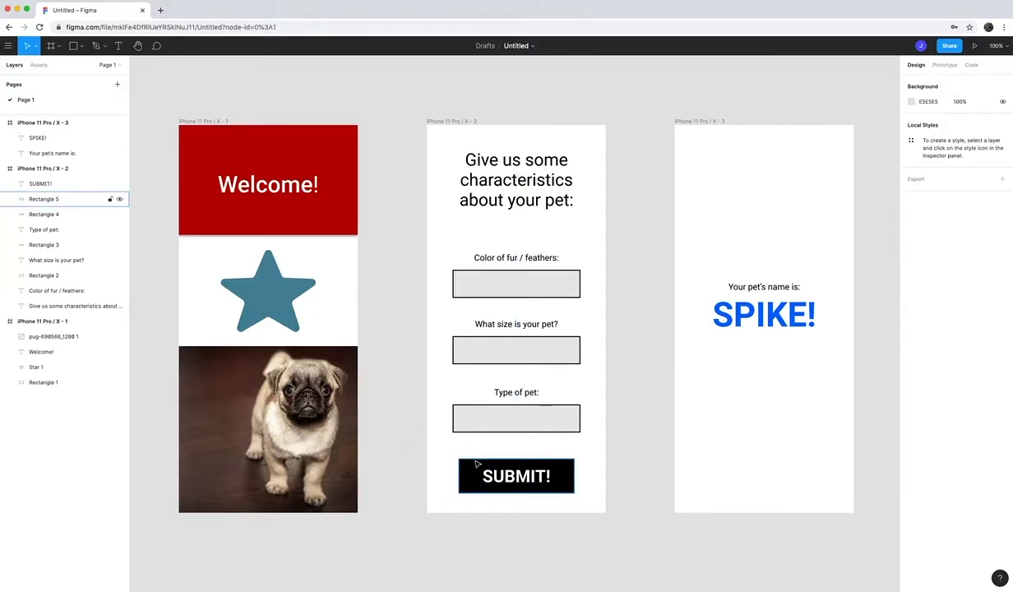
{"action": "left_click", "coordinate": [470, 474]}
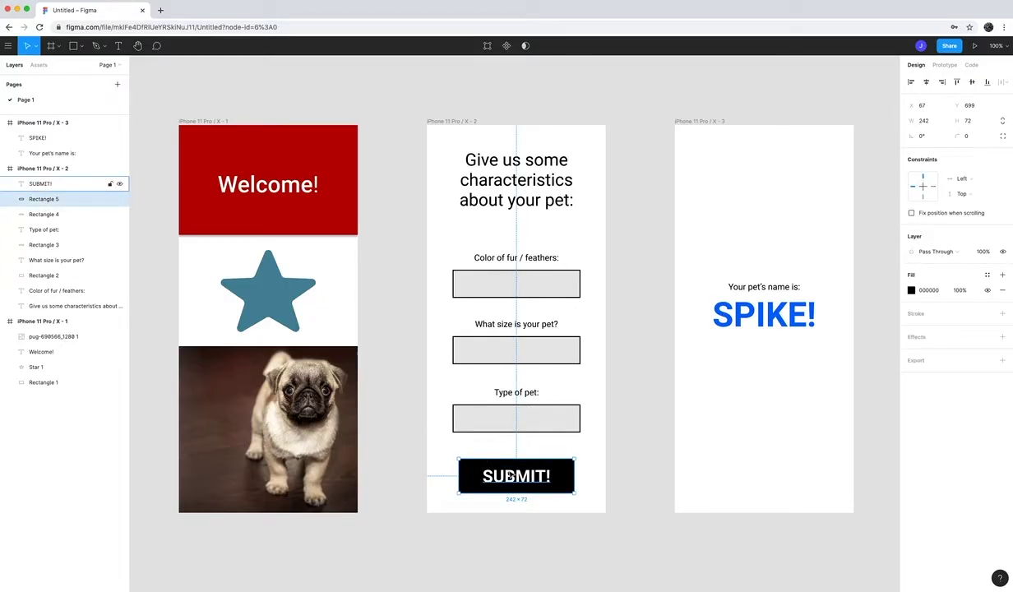
{"action": "left_click", "coordinate": [945, 66]}
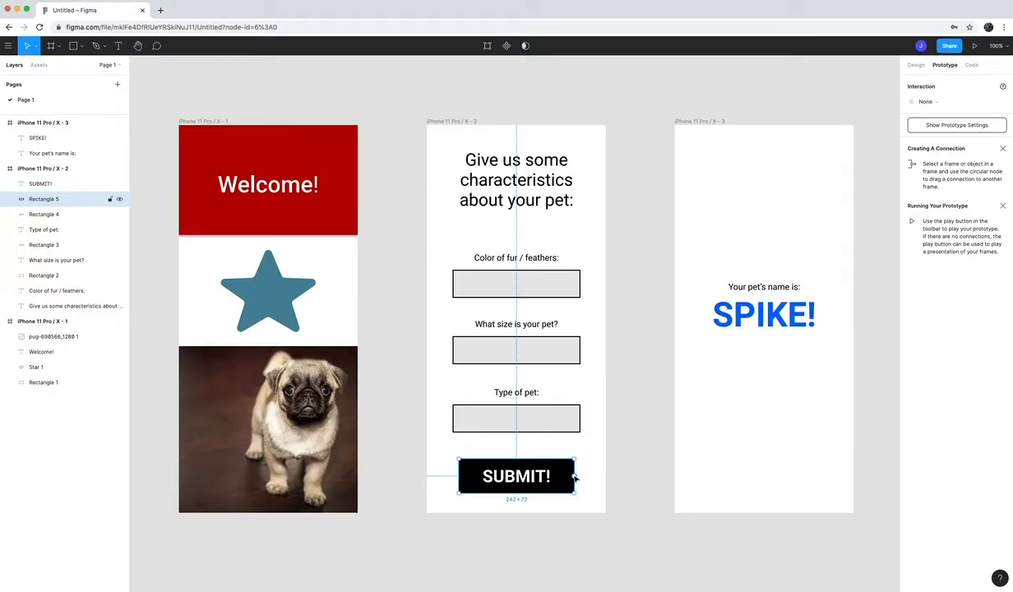
{"action": "left_click_drag", "start_coordinate": [573, 475], "coordinate": [683, 404]}
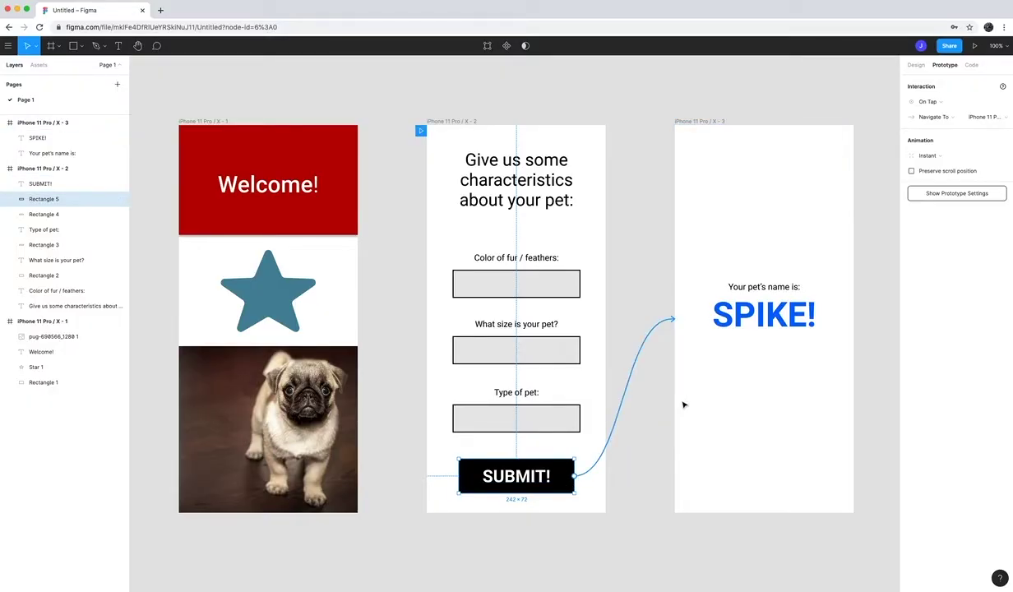
Make tapping the star navigate to the pet form (frame X-2), then check the SUBMIT! link.
{"action": "left_click", "coordinate": [264, 293]}
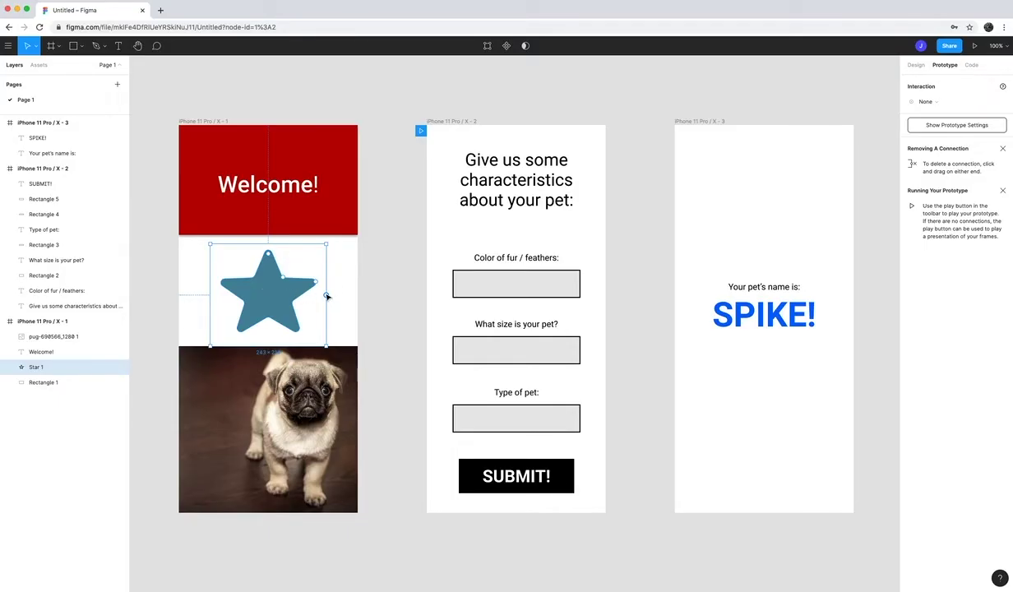
{"action": "left_click_drag", "start_coordinate": [327, 296], "coordinate": [434, 264]}
{"action": "left_click", "coordinate": [455, 226]}
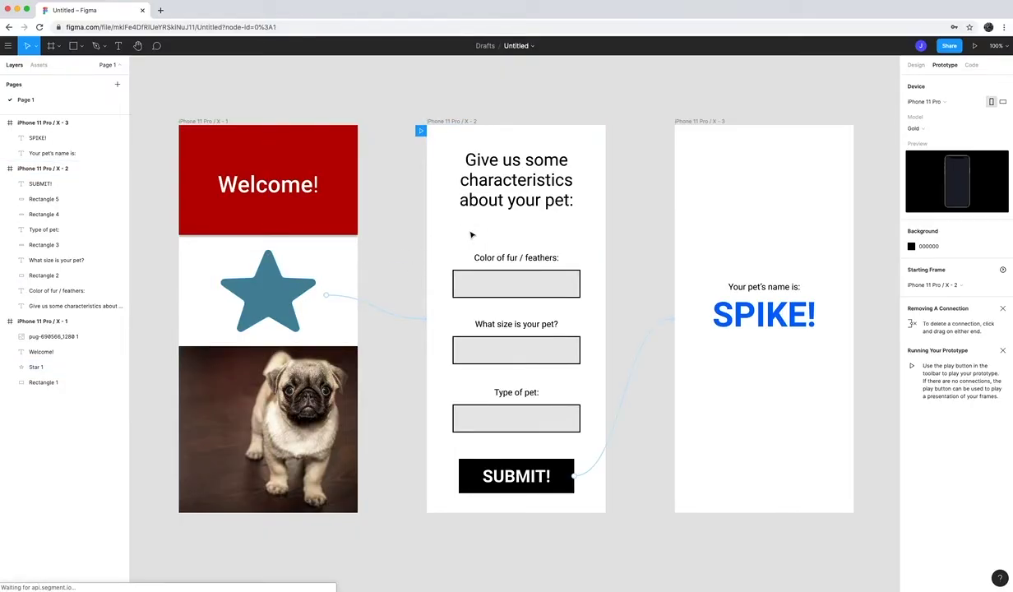
{"action": "left_click", "coordinate": [515, 468]}
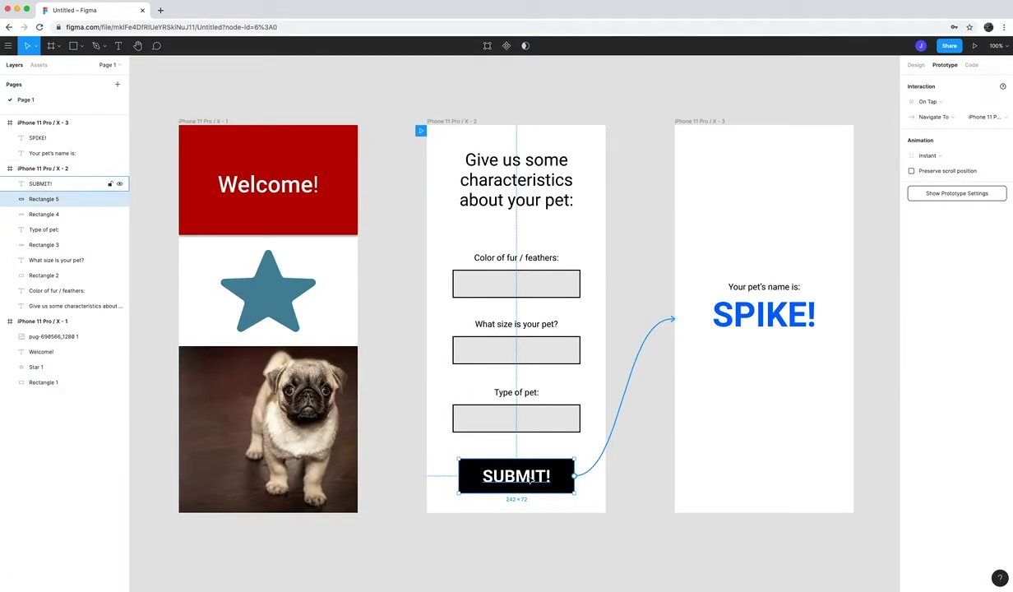
{"action": "left_click", "coordinate": [757, 371]}
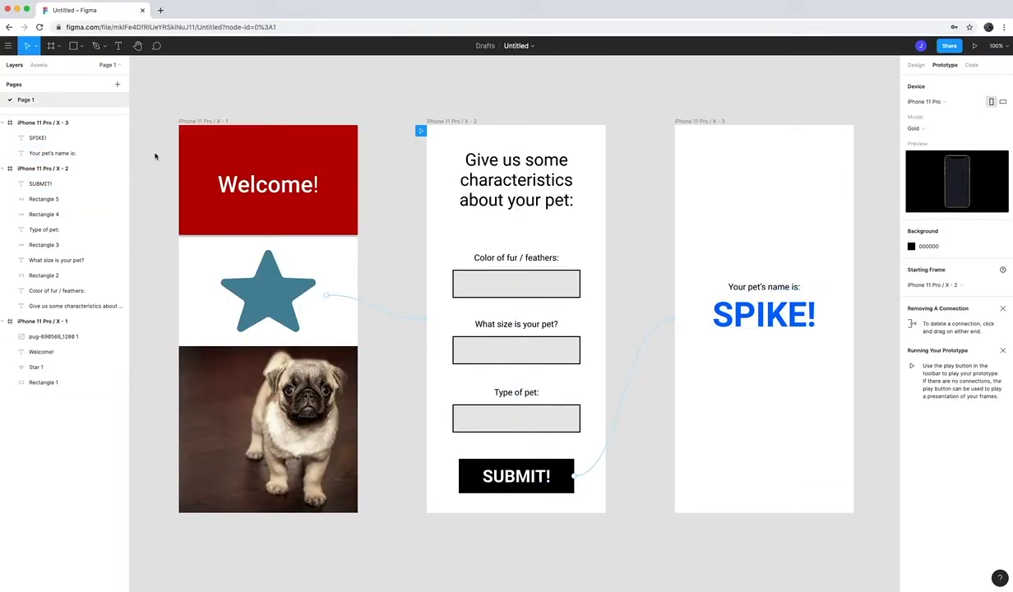
Draw a grey 185×60 button rectangle on the SPIKE! screen.
{"action": "left_click", "coordinate": [743, 365]}
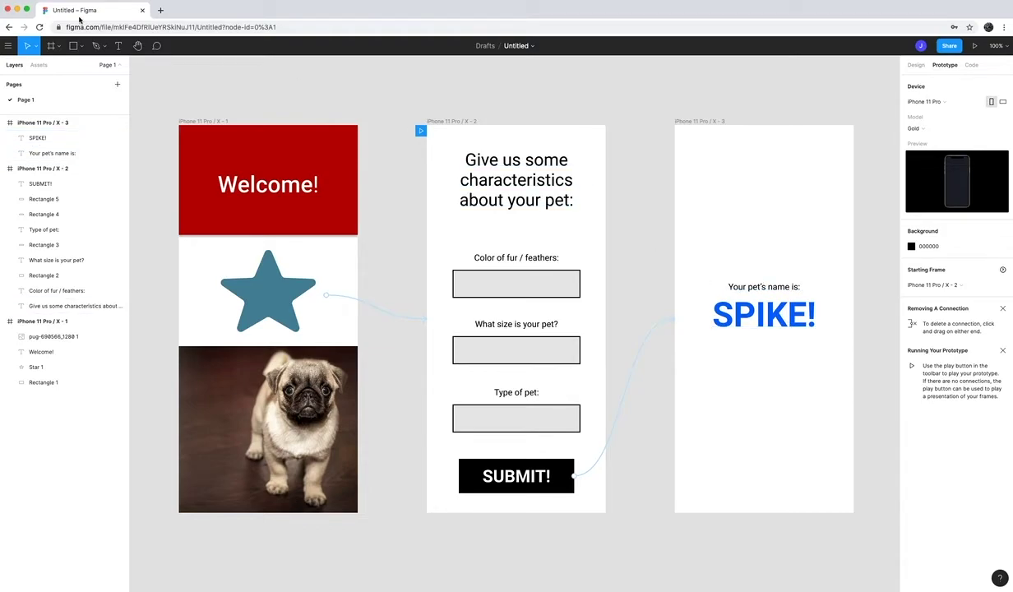
{"action": "left_click", "coordinate": [81, 46]}
{"action": "left_click", "coordinate": [61, 66]}
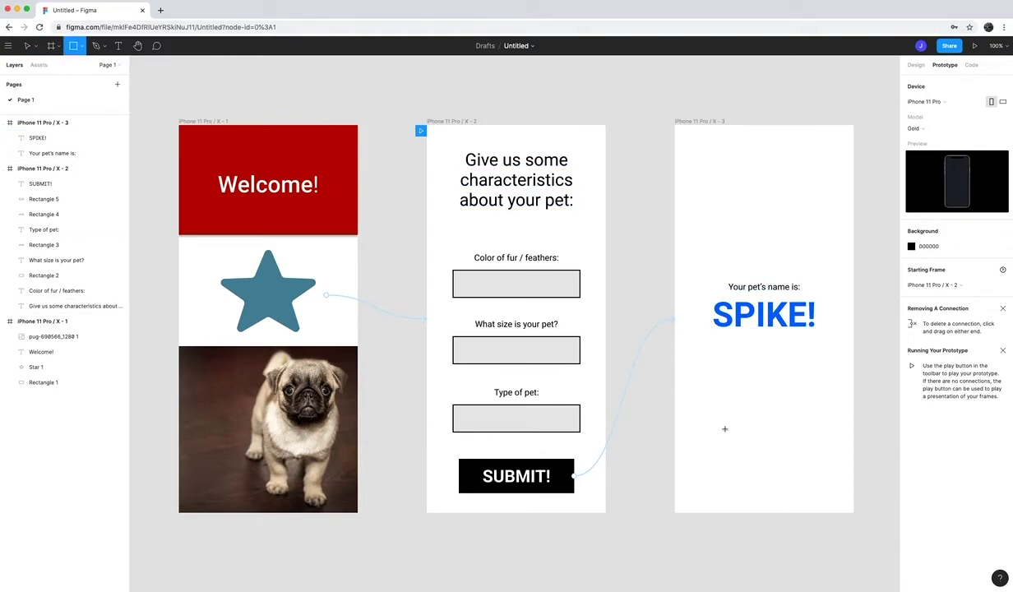
{"action": "left_click_drag", "start_coordinate": [724, 428], "coordinate": [817, 457]}
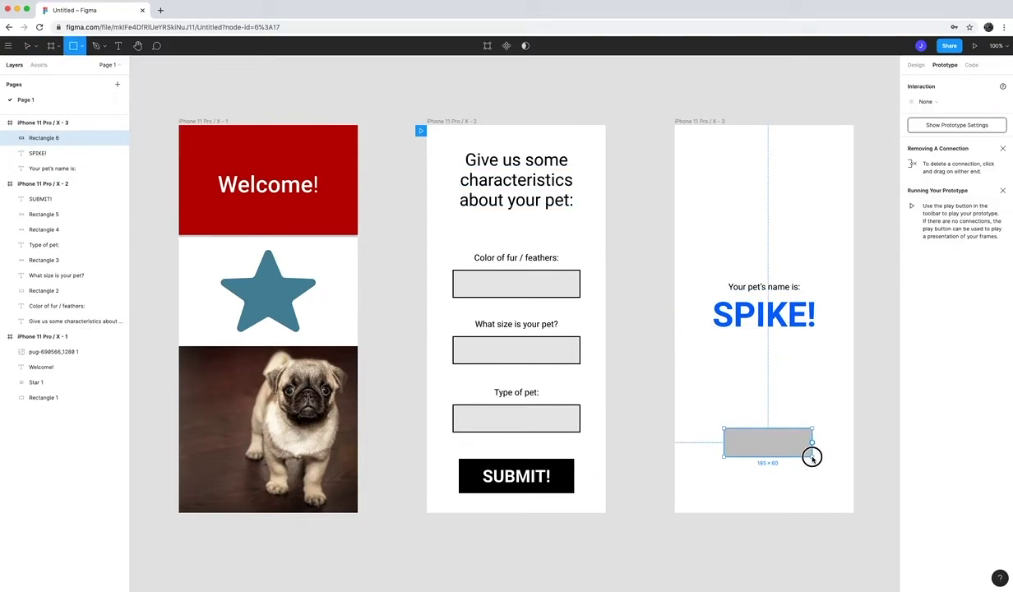
{"action": "left_click_drag", "start_coordinate": [811, 457], "coordinate": [811, 458]}
Add a 24 pt 'Start Over' label inside the grey rectangle.
{"action": "left_click", "coordinate": [117, 46]}
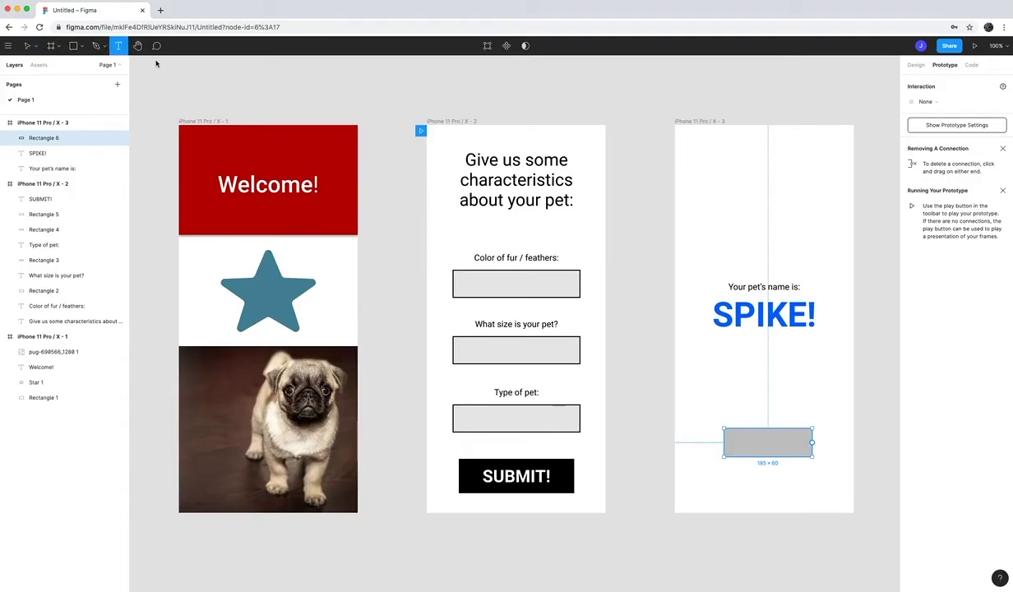
{"action": "left_click_drag", "start_coordinate": [730, 431], "coordinate": [803, 451]}
{"action": "type", "text": "Start "}
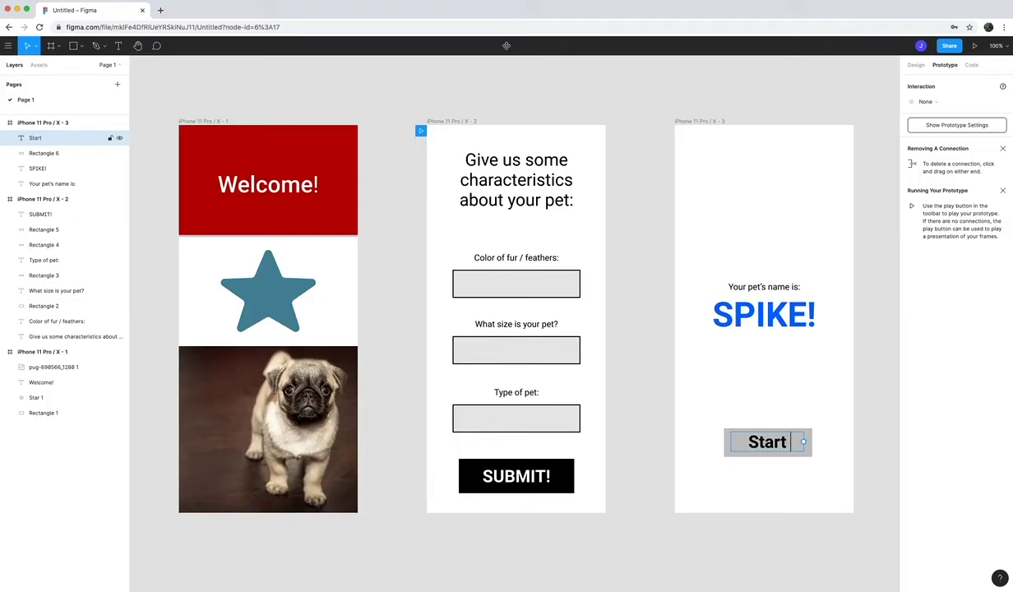
{"action": "type", "text": "Over"}
{"action": "key", "text": "ctrl+a"}
{"action": "left_click", "coordinate": [915, 64]}
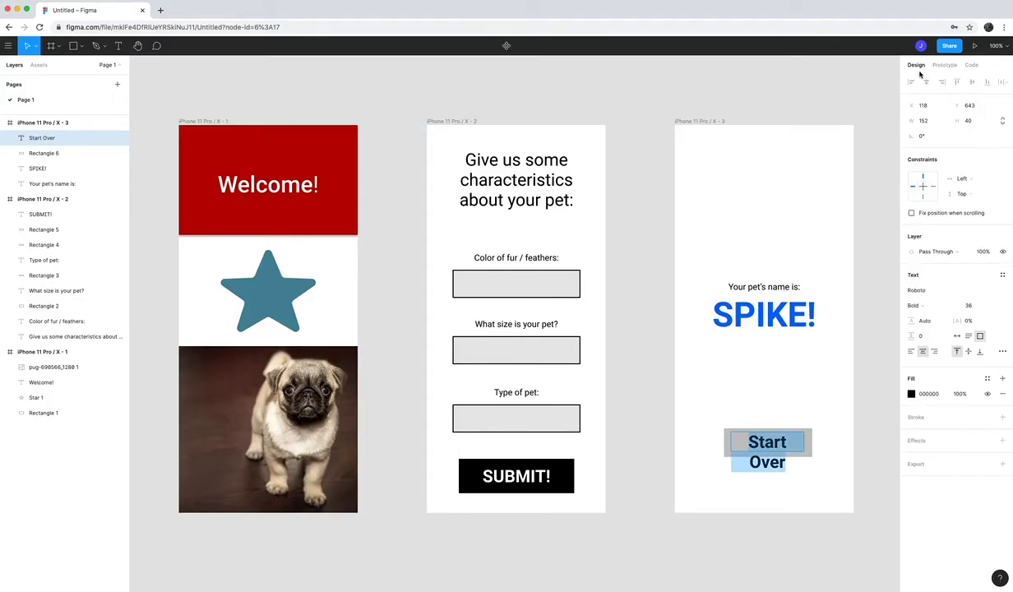
{"action": "left_click", "coordinate": [993, 306]}
{"action": "left_click", "coordinate": [946, 293]}
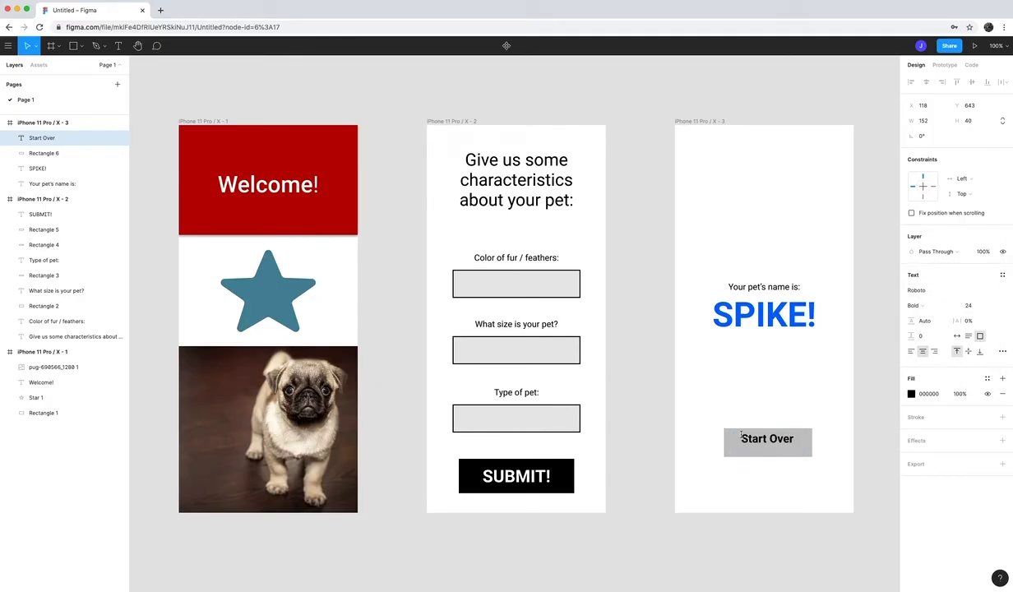
{"action": "left_click_drag", "start_coordinate": [740, 436], "coordinate": [758, 443]}
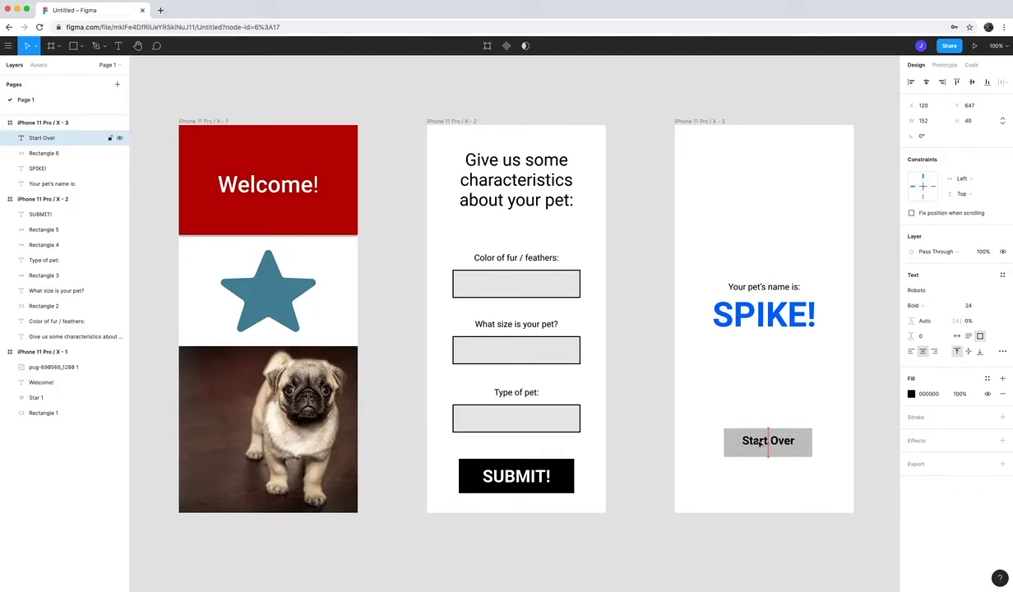
Duplicate the Start Over button and place the copy directly below it.
{"action": "left_click_drag", "start_coordinate": [705, 402], "coordinate": [746, 490]}
{"action": "key", "text": "ctrl+c"}
{"action": "left_click", "coordinate": [726, 493]}
{"action": "key", "text": "ctrl+v"}
{"action": "left_click", "coordinate": [718, 434]}
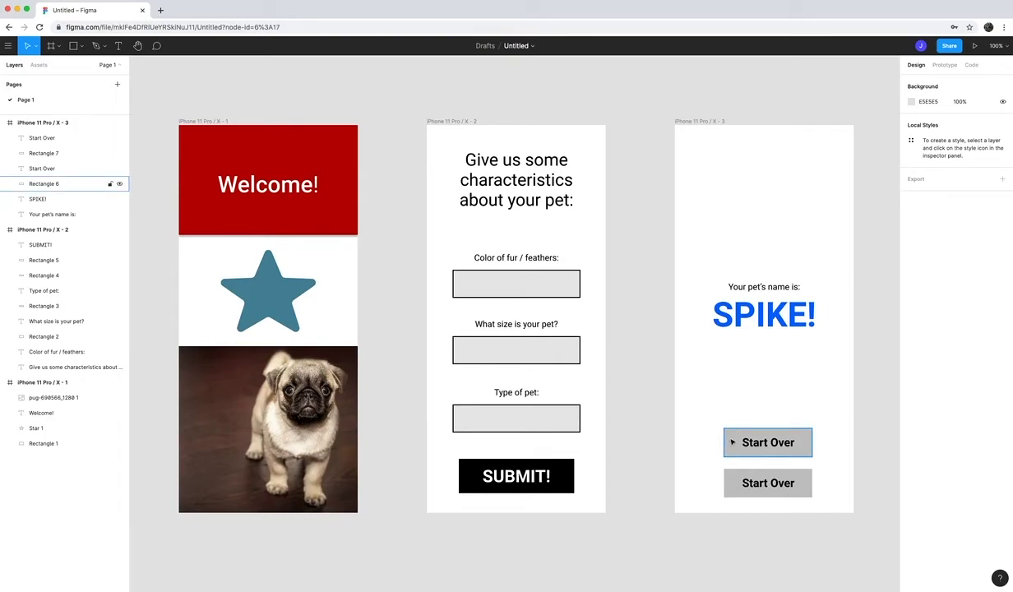
{"action": "left_click", "coordinate": [731, 441]}
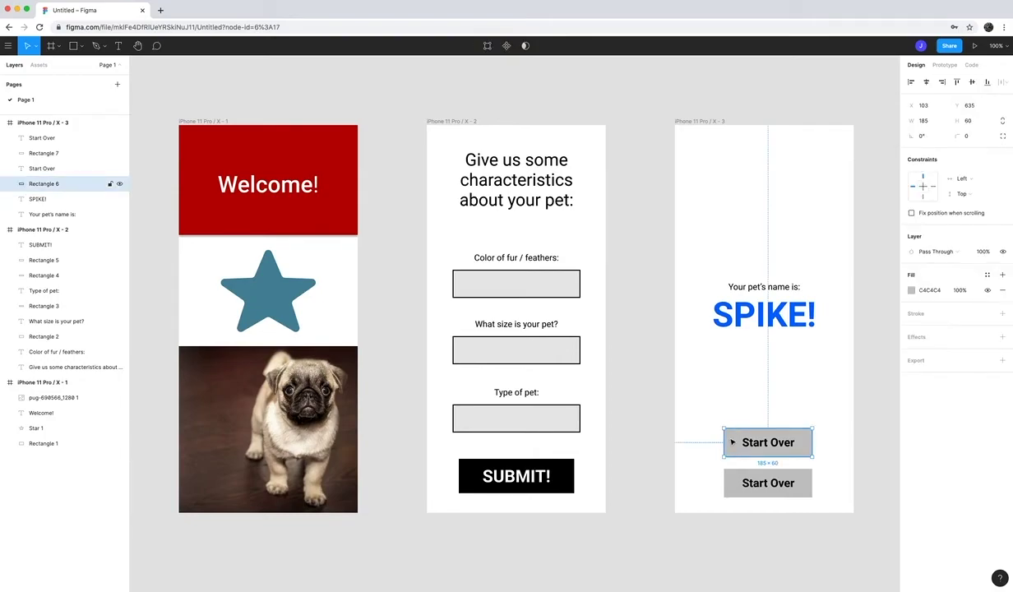
Link Start Over to the Welcome screen, relabel the lower button 'Go Back' and link it to the pet form.
{"action": "left_click", "coordinate": [944, 65]}
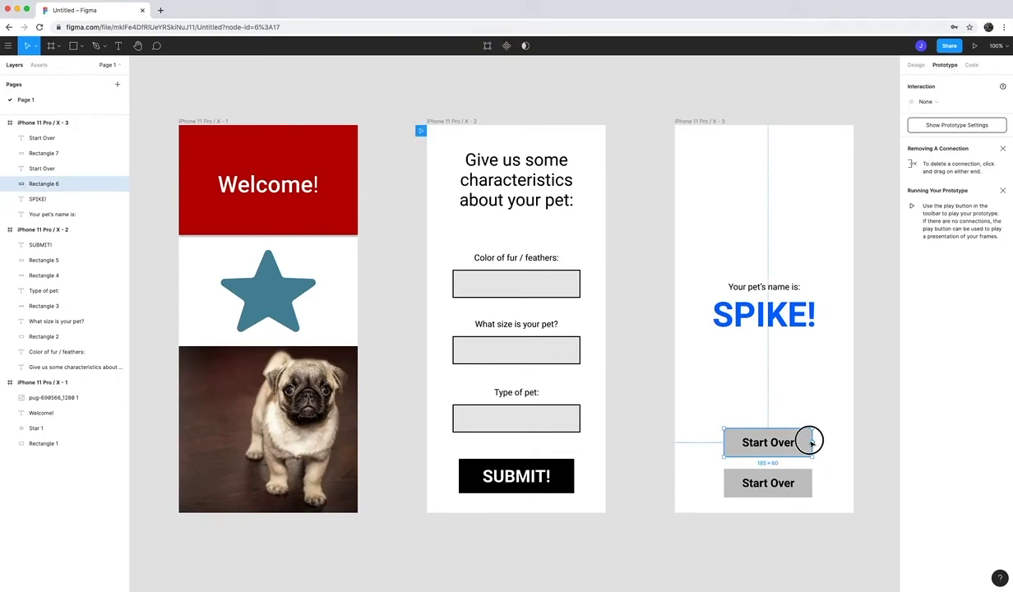
{"action": "left_click_drag", "start_coordinate": [811, 441], "coordinate": [340, 324]}
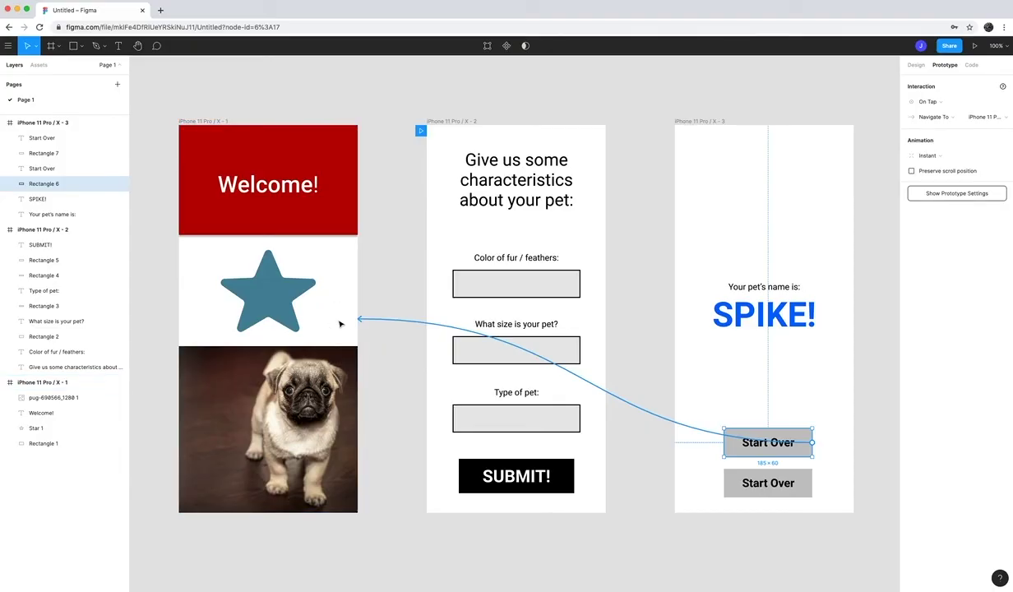
{"action": "left_click", "coordinate": [770, 484]}
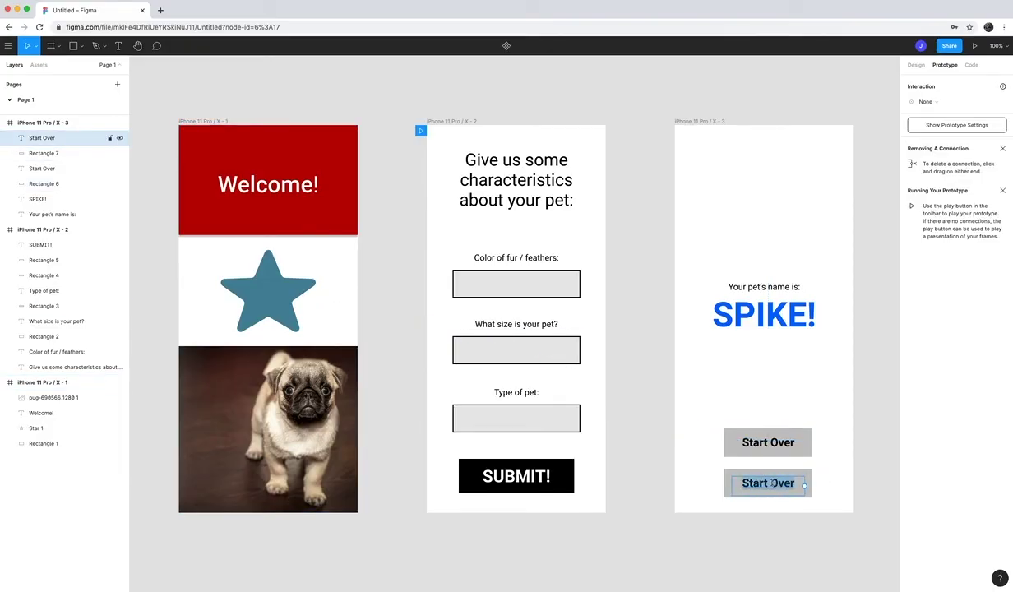
{"action": "type", "text": "Go Back"}
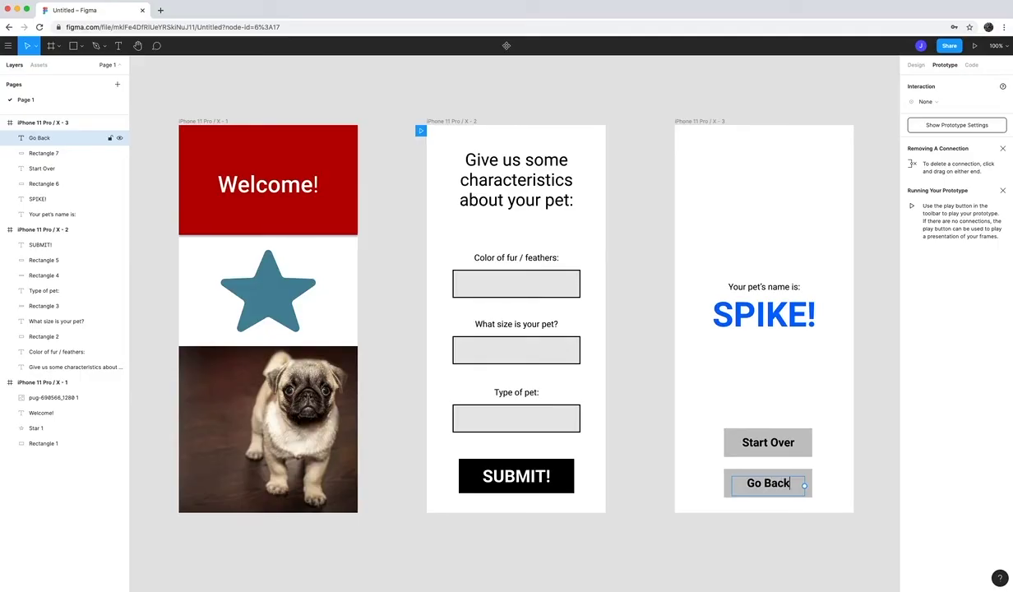
{"action": "left_click", "coordinate": [730, 479]}
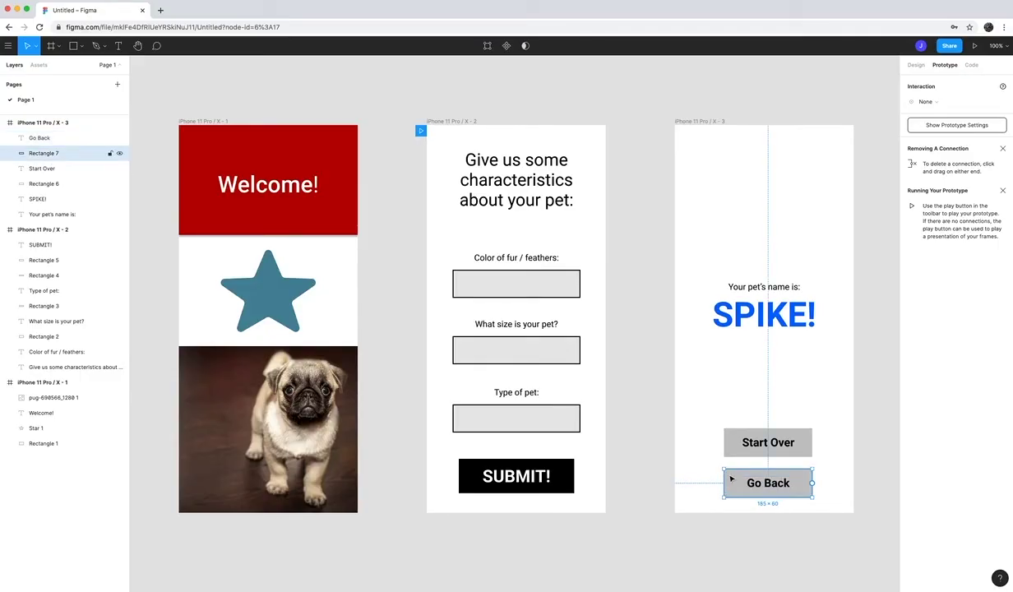
{"action": "left_click_drag", "start_coordinate": [812, 483], "coordinate": [607, 421]}
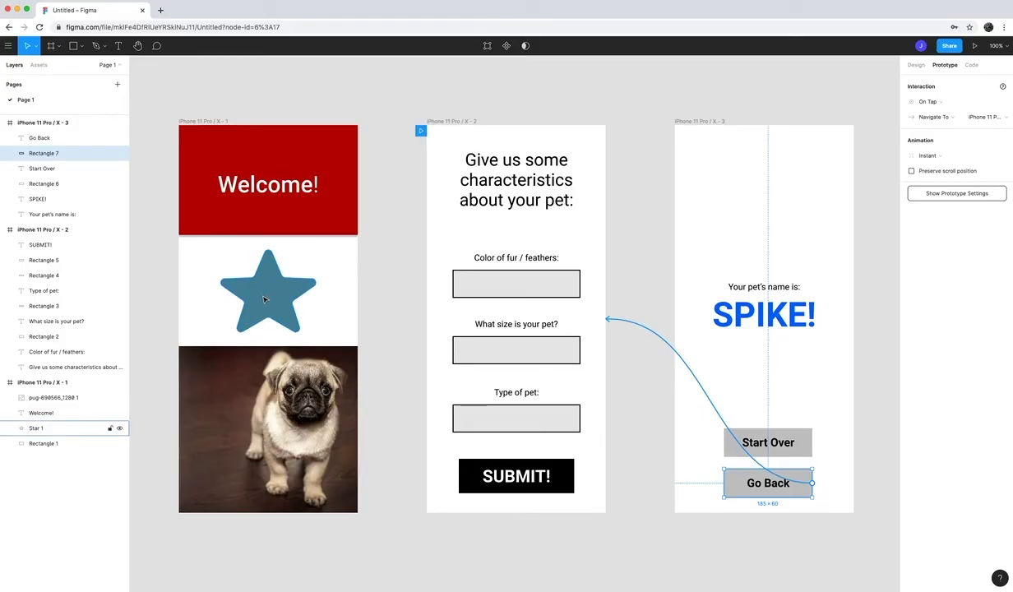
Review the star, SUBMIT!, Start Over and Go Back prototype links.
{"action": "left_click", "coordinate": [265, 300]}
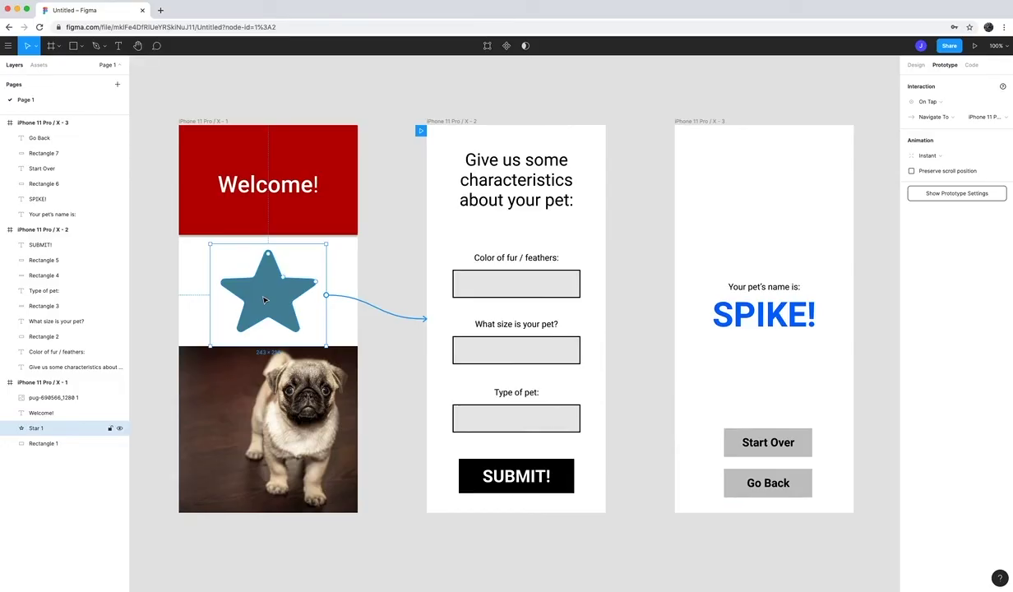
{"action": "left_click", "coordinate": [481, 460]}
{"action": "left_click", "coordinate": [742, 452]}
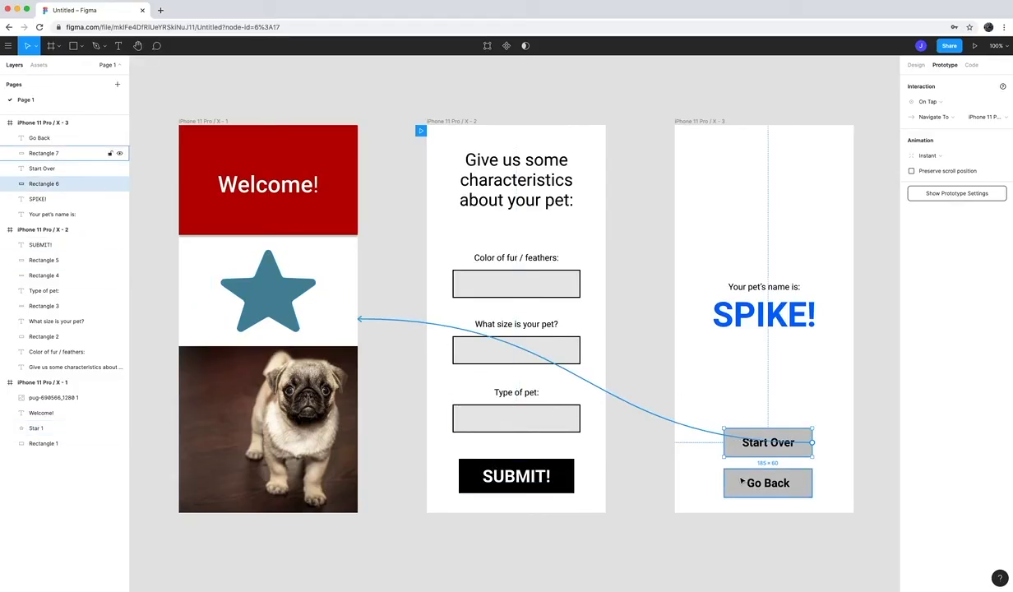
{"action": "left_click", "coordinate": [741, 480]}
{"action": "left_click", "coordinate": [651, 446]}
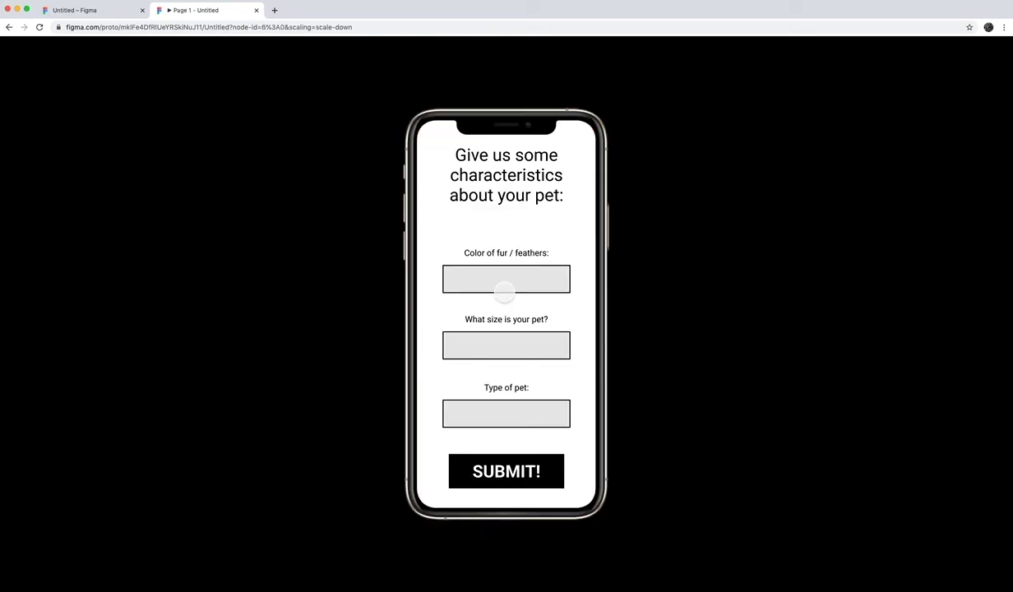
Test the prototype by tapping SUBMIT!, Go Back, SUBMIT!, Start Over, then the star.
{"action": "left_click", "coordinate": [495, 471]}
{"action": "left_click", "coordinate": [510, 481]}
{"action": "left_click", "coordinate": [501, 474]}
{"action": "left_click", "coordinate": [519, 439]}
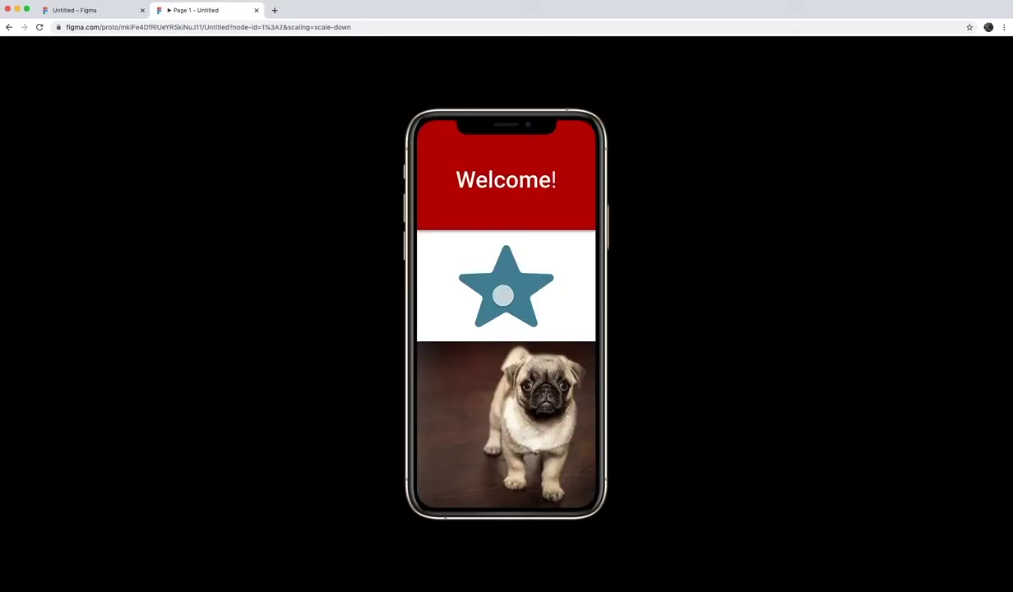
{"action": "left_click", "coordinate": [484, 277]}
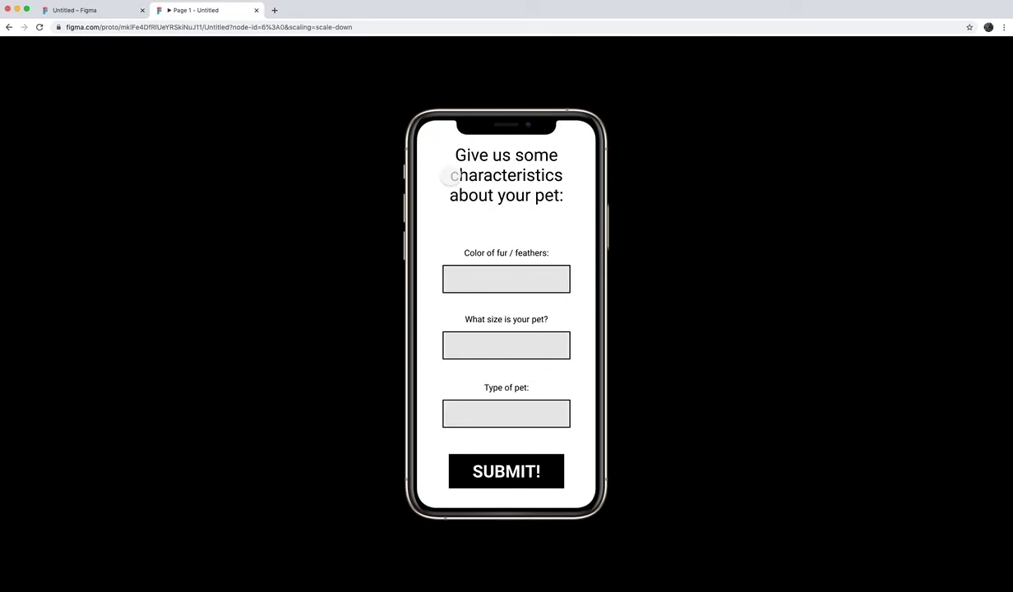